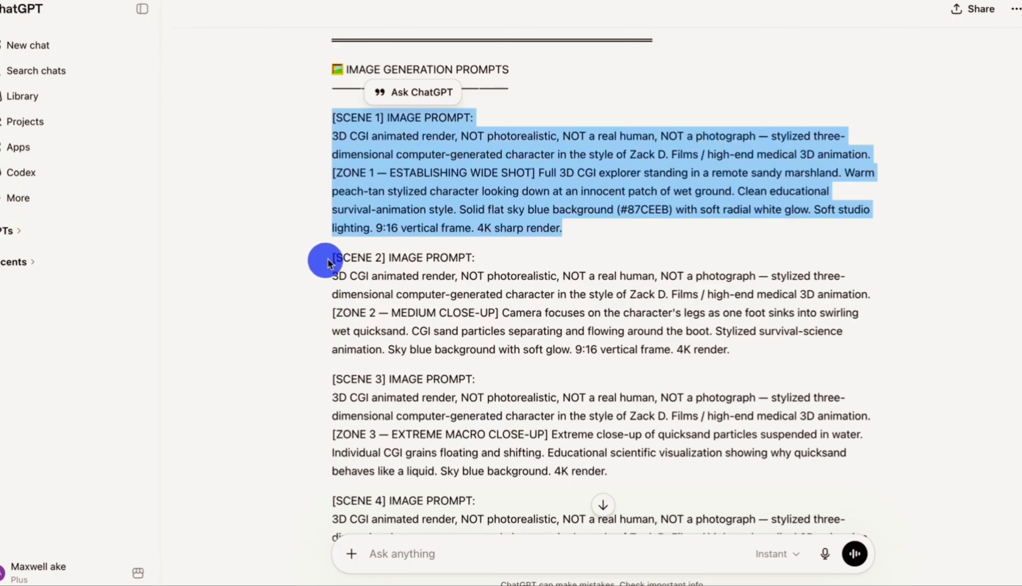
Step: Copy the Scene 2 image prompt from ChatGPT and generate images from it in Google Flow
{"action": "left_click_drag", "start_coordinate": [329, 262], "coordinate": [733, 351]}
{"action": "right_click", "coordinate": [675, 292]}
{"action": "left_click", "coordinate": [693, 325]}
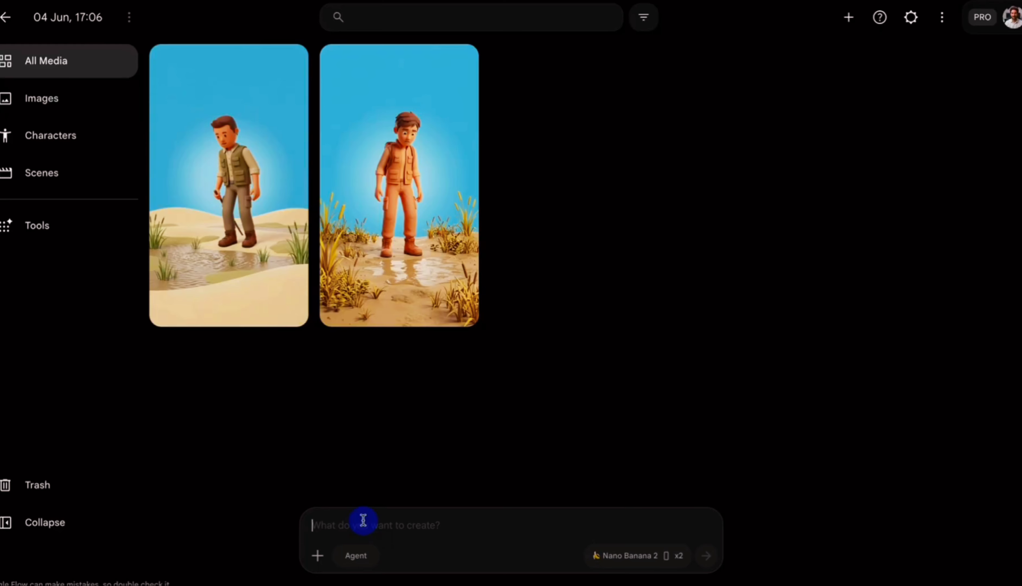
{"action": "right_click", "coordinate": [361, 520]}
{"action": "left_click", "coordinate": [395, 449]}
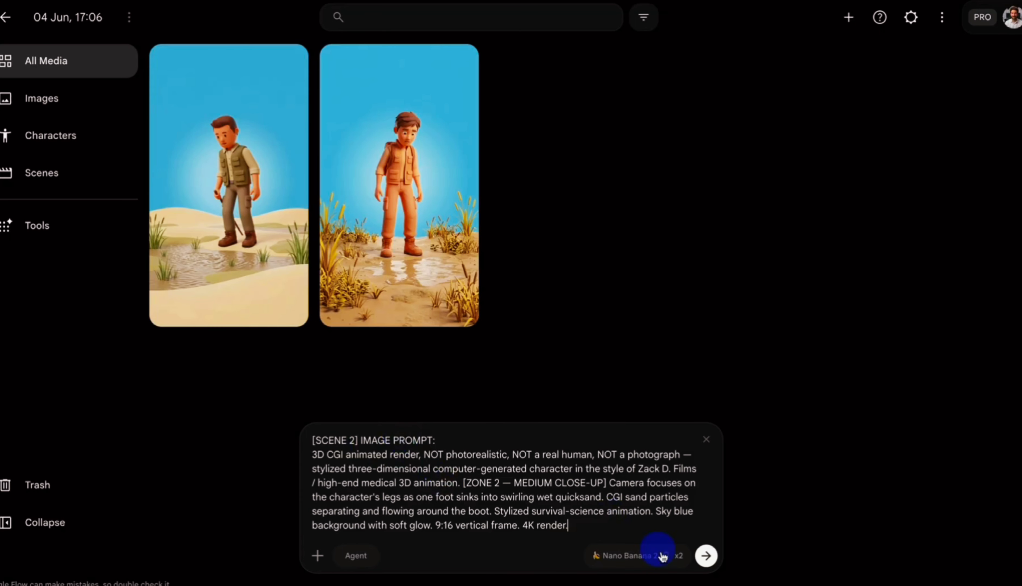
{"action": "left_click", "coordinate": [706, 556]}
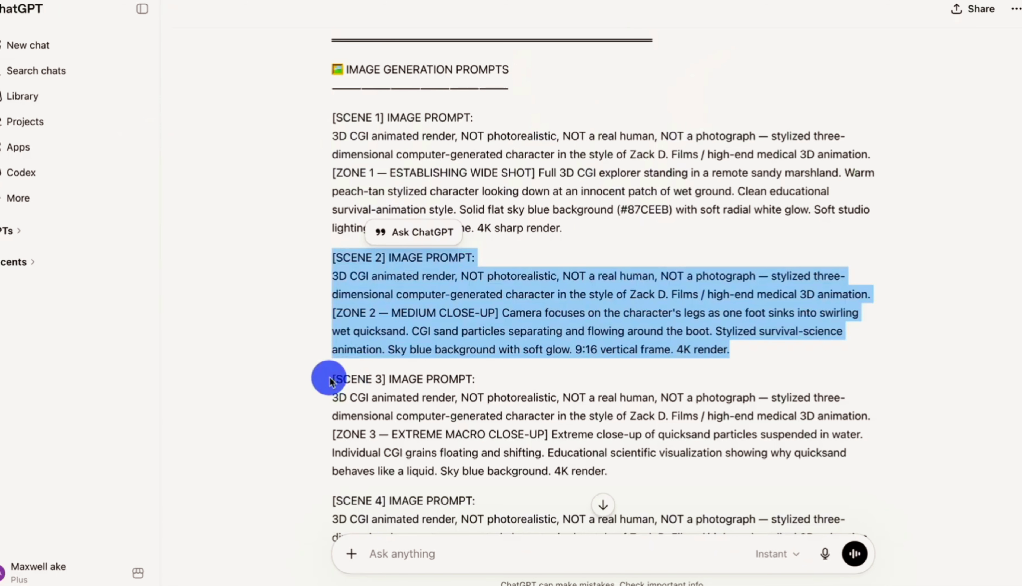
Step: Copy the Scene 3 image prompt, the extreme macro close-up, from ChatGPT and generate its images in Google Flow
{"action": "left_click_drag", "start_coordinate": [331, 381], "coordinate": [666, 477]}
{"action": "right_click", "coordinate": [571, 401]}
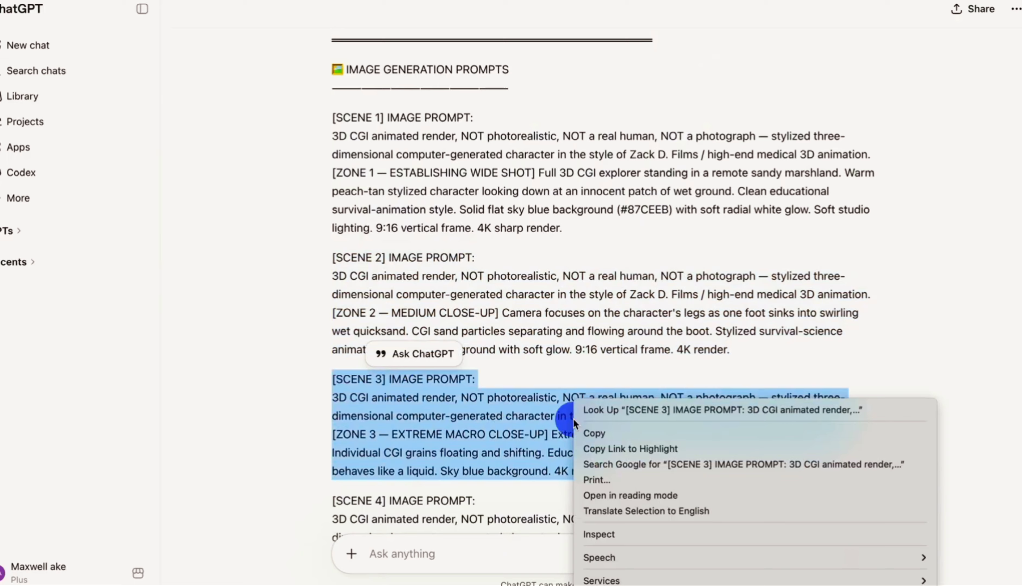
{"action": "left_click", "coordinate": [596, 434]}
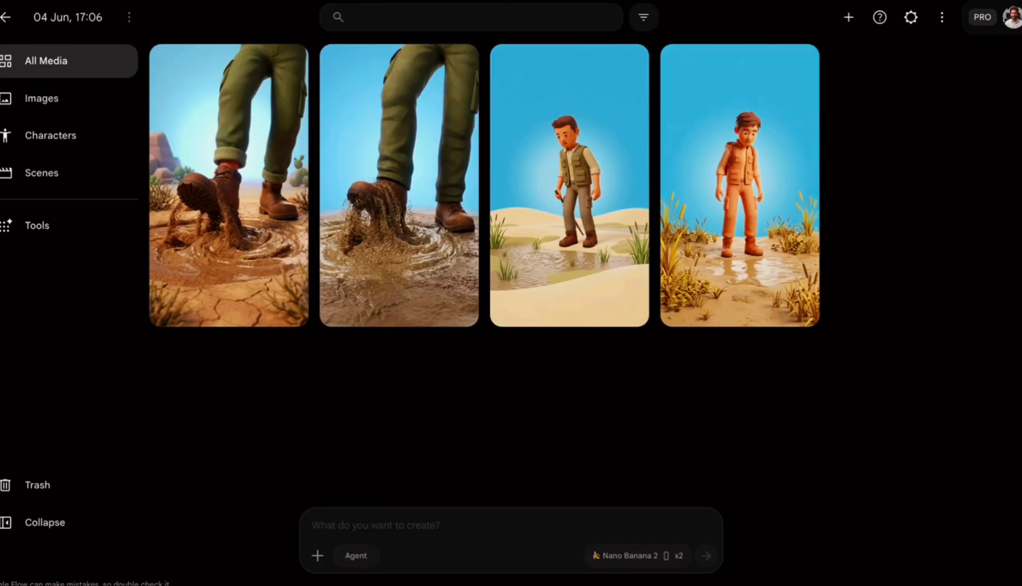
{"action": "key", "text": "ctrl+v"}
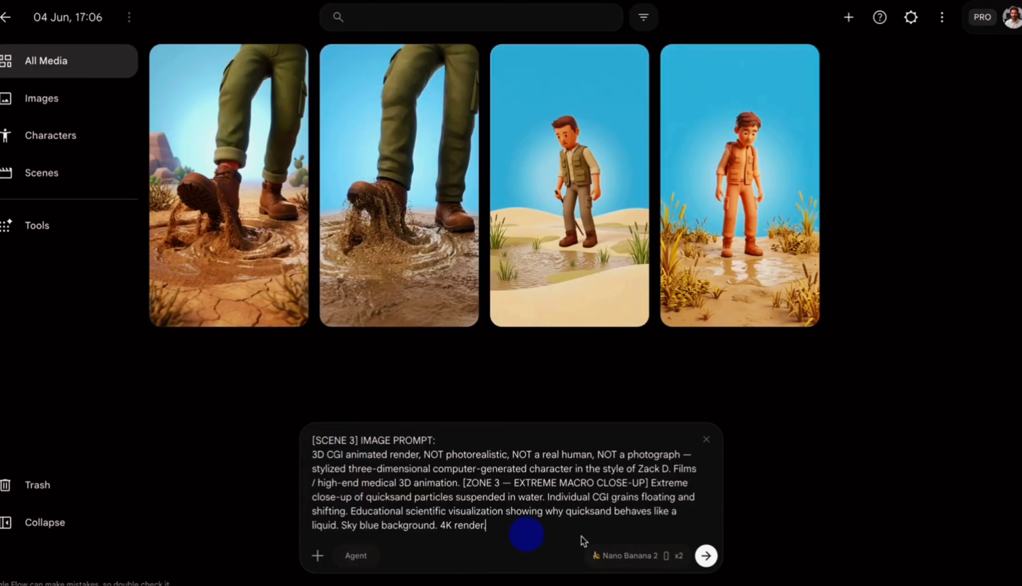
{"action": "left_click", "coordinate": [707, 555]}
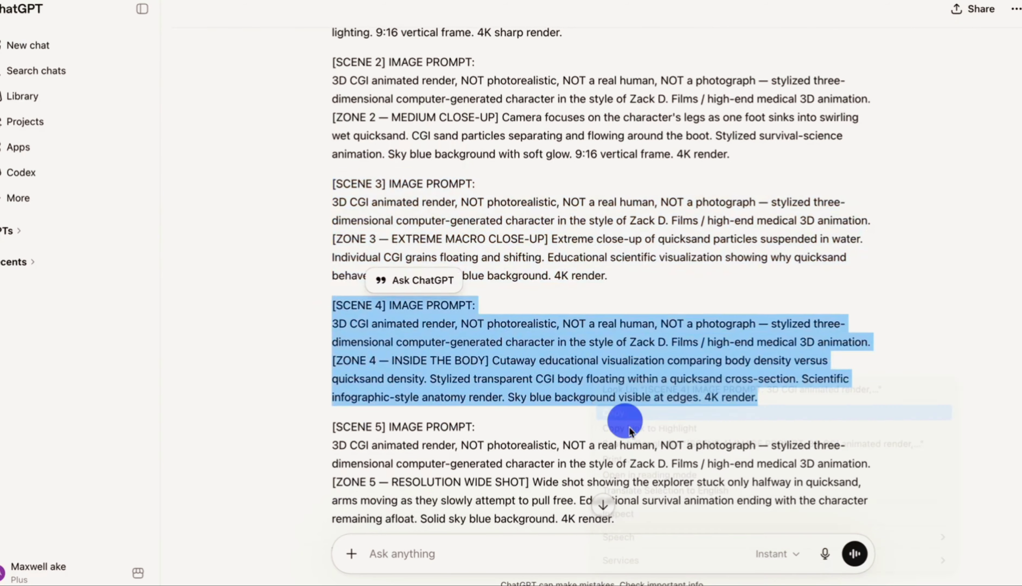
Step: Switch to Google Flow and generate images from the copied Scene 4 image prompt
{"action": "left_click", "coordinate": [99, 0]}
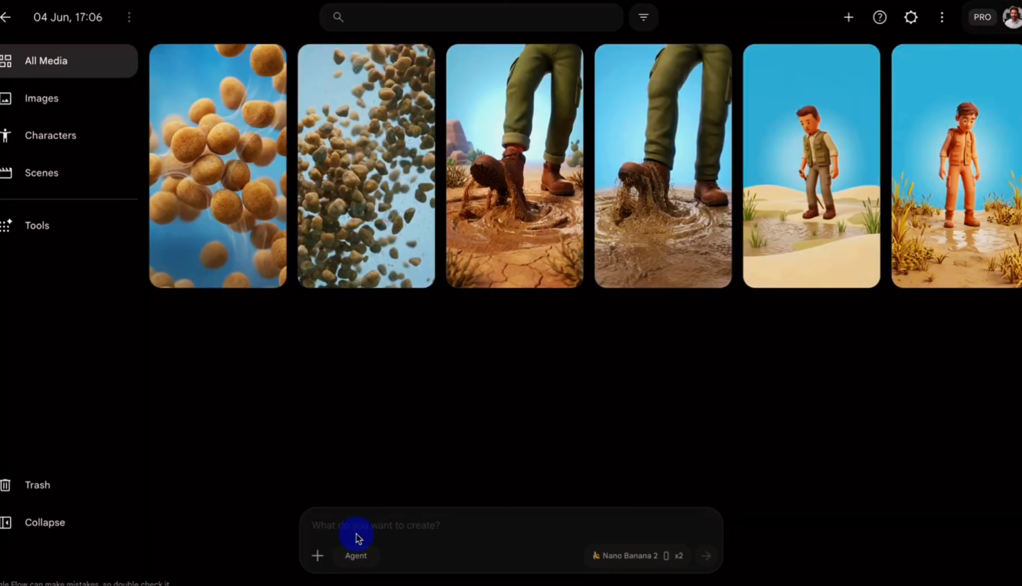
{"action": "right_click", "coordinate": [354, 538]}
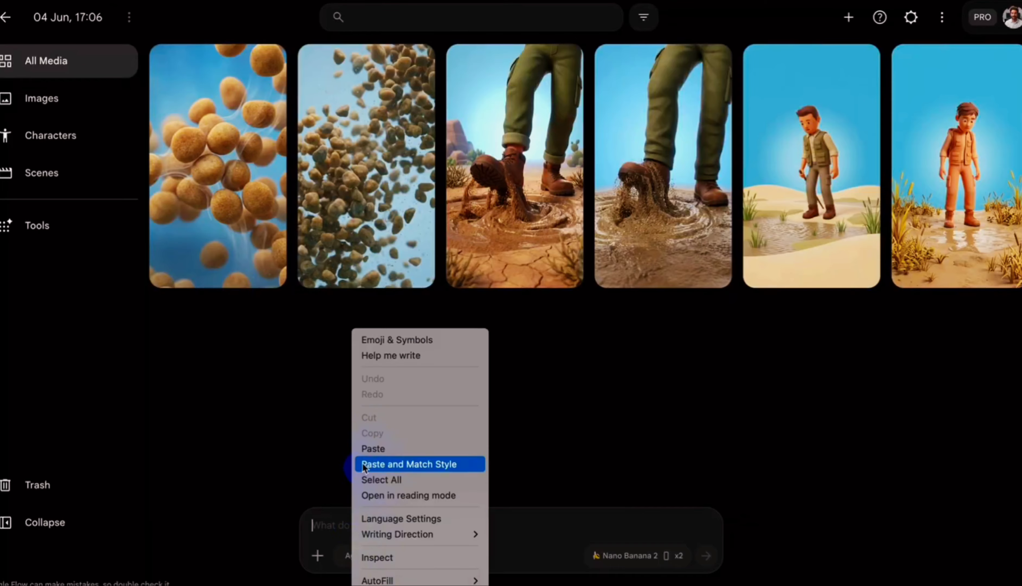
{"action": "left_click", "coordinate": [411, 463]}
{"action": "left_click", "coordinate": [708, 563]}
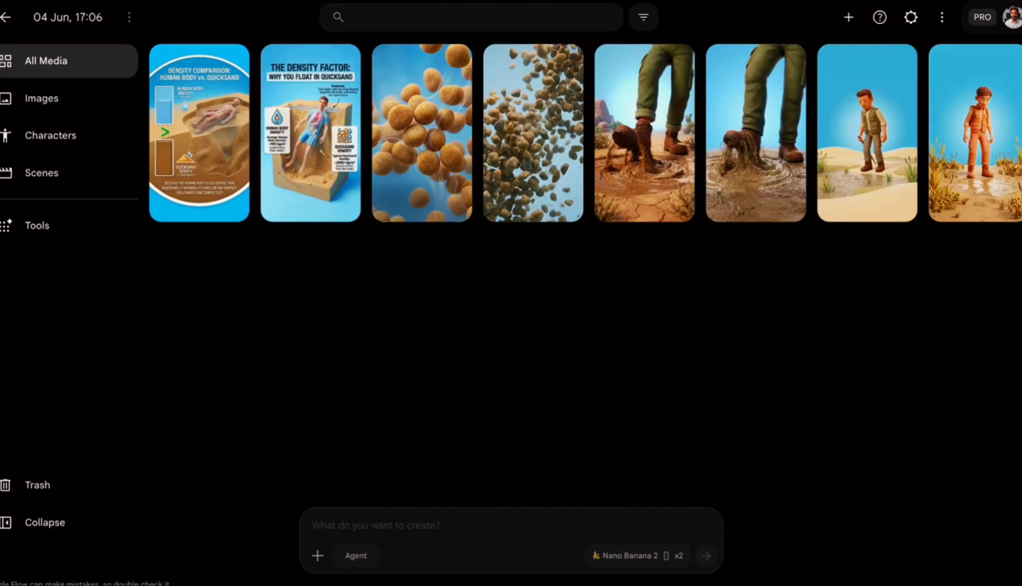
Step: Copy the Scene 5 image prompt, the resolution wide shot, from ChatGPT and generate its images in Google Flow
{"action": "left_click_drag", "start_coordinate": [333, 426], "coordinate": [618, 502]}
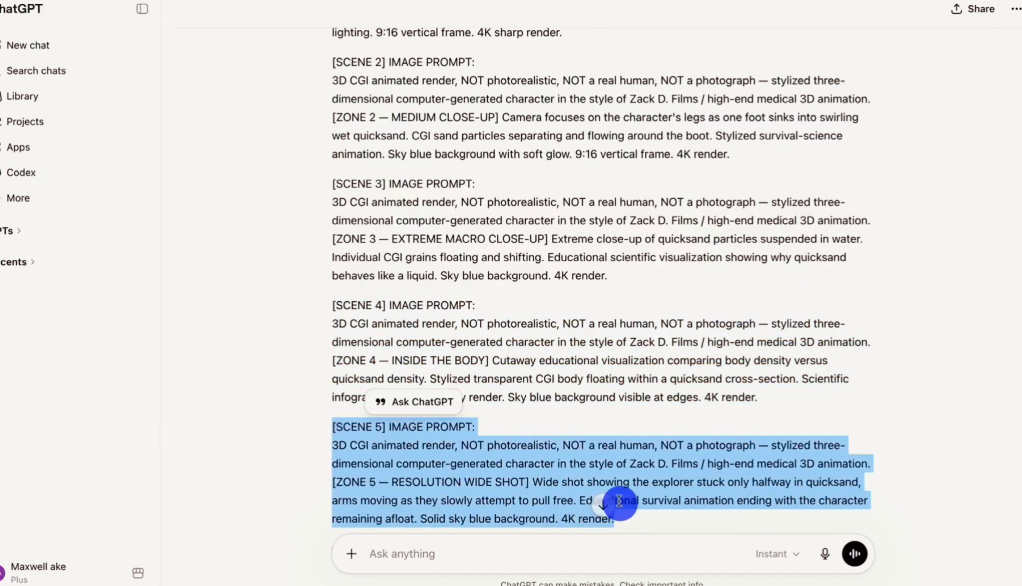
{"action": "right_click", "coordinate": [618, 502]}
{"action": "left_click", "coordinate": [566, 431]}
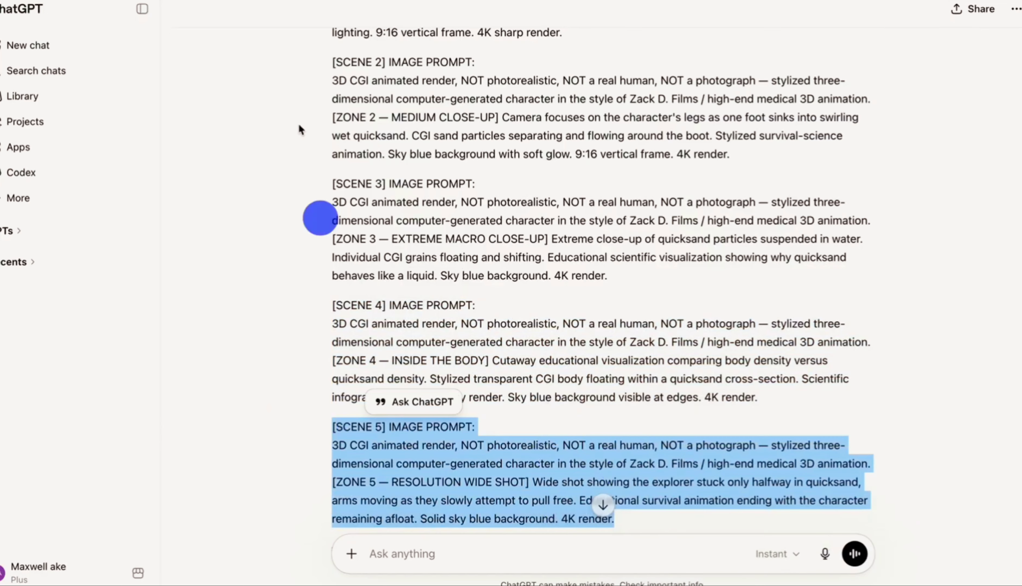
{"action": "left_click", "coordinate": [420, 523]}
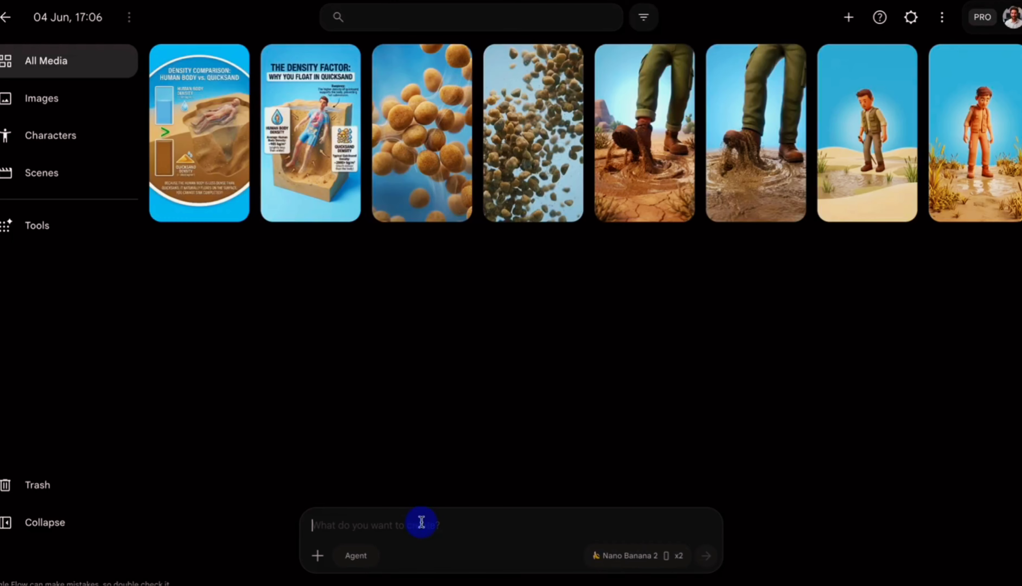
{"action": "key", "text": "super+v"}
{"action": "left_click", "coordinate": [706, 555]}
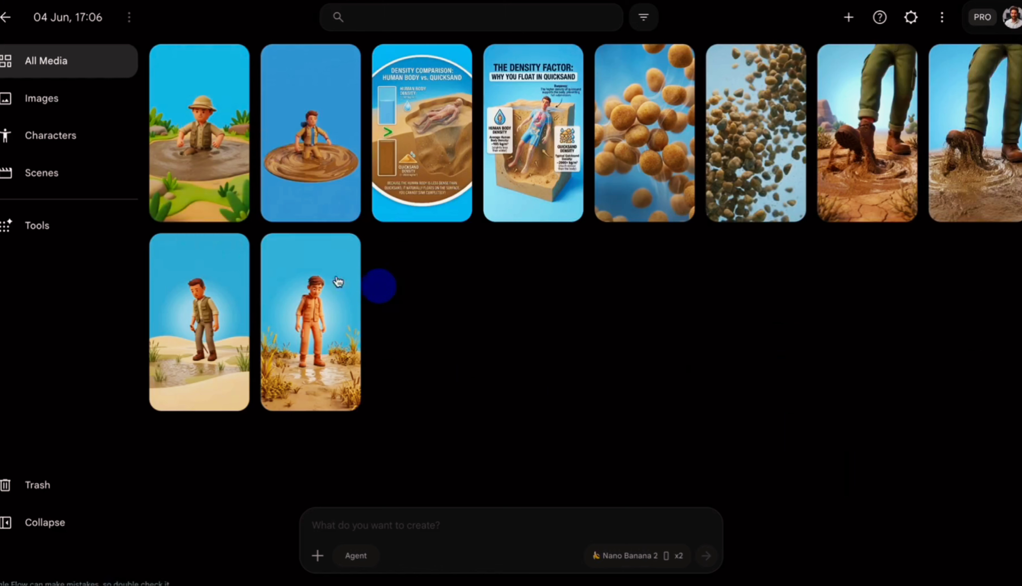
Step: Switch the generation settings to video from ingredients and choose the Omni Flash model
{"action": "mouse_move", "coordinate": [196, 375]}
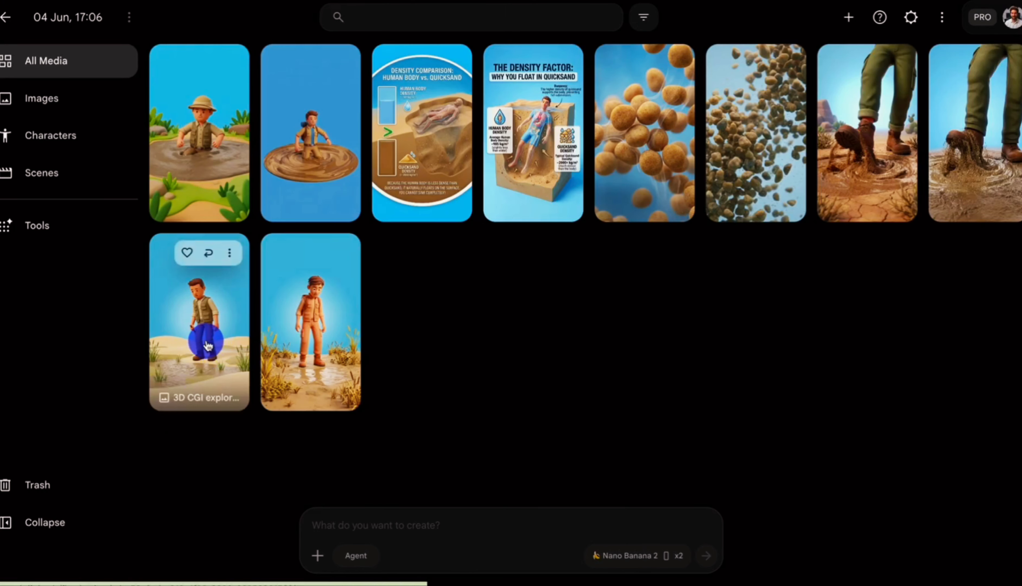
{"action": "left_click", "coordinate": [654, 562]}
{"action": "left_click", "coordinate": [638, 389]}
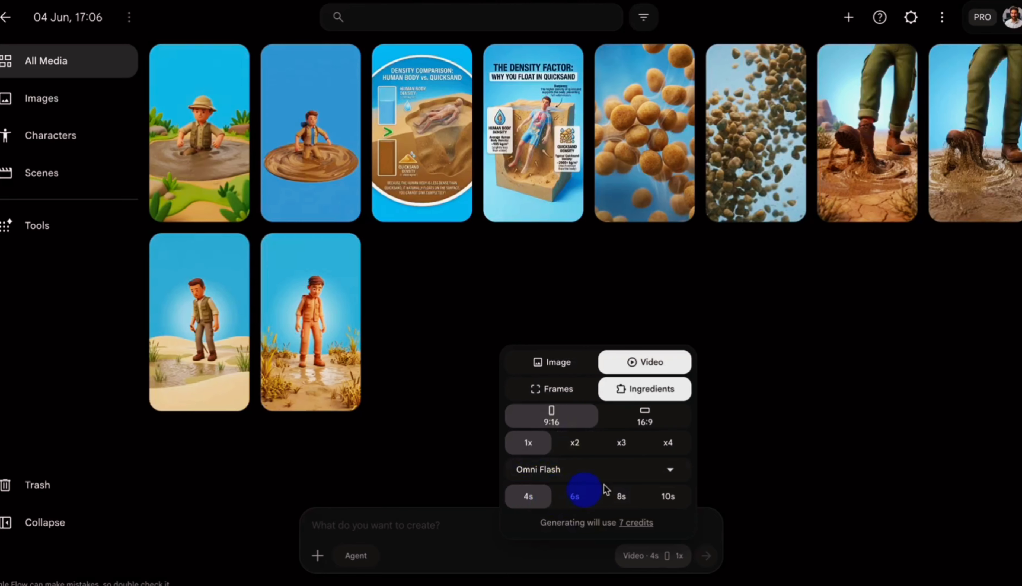
{"action": "left_click", "coordinate": [660, 470]}
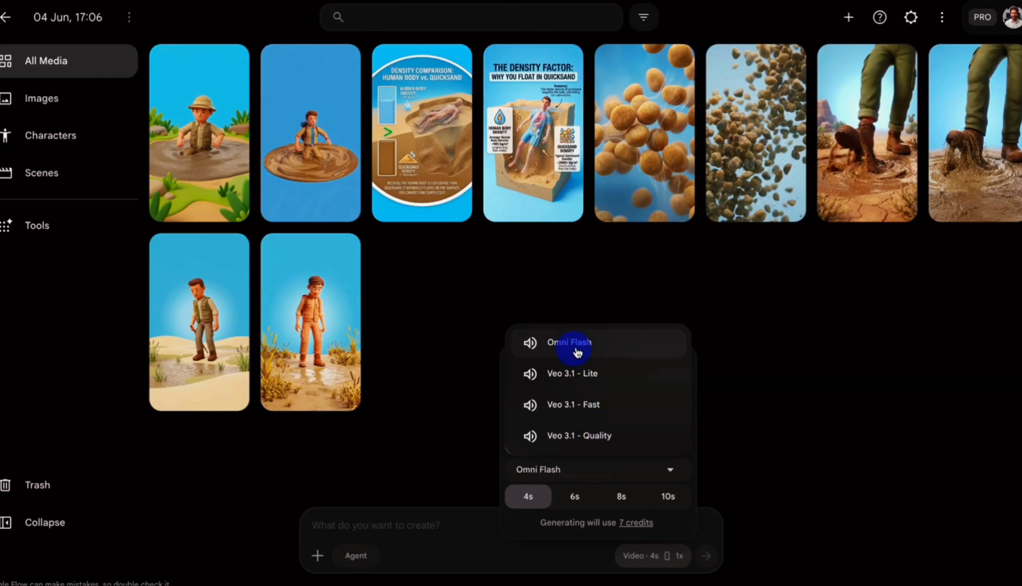
{"action": "left_click", "coordinate": [567, 346]}
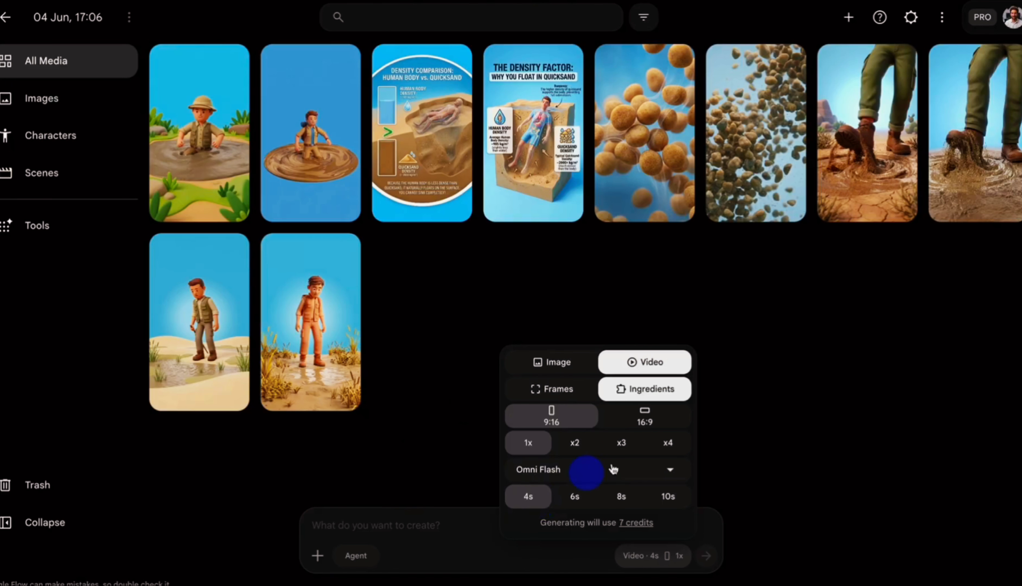
Step: Generate a video in Google Flow from the explorer-on-pale-dunes image with ChatGPT's Scene 1 animation prompt, and play the clip
{"action": "left_click_drag", "start_coordinate": [177, 349], "coordinate": [401, 518]}
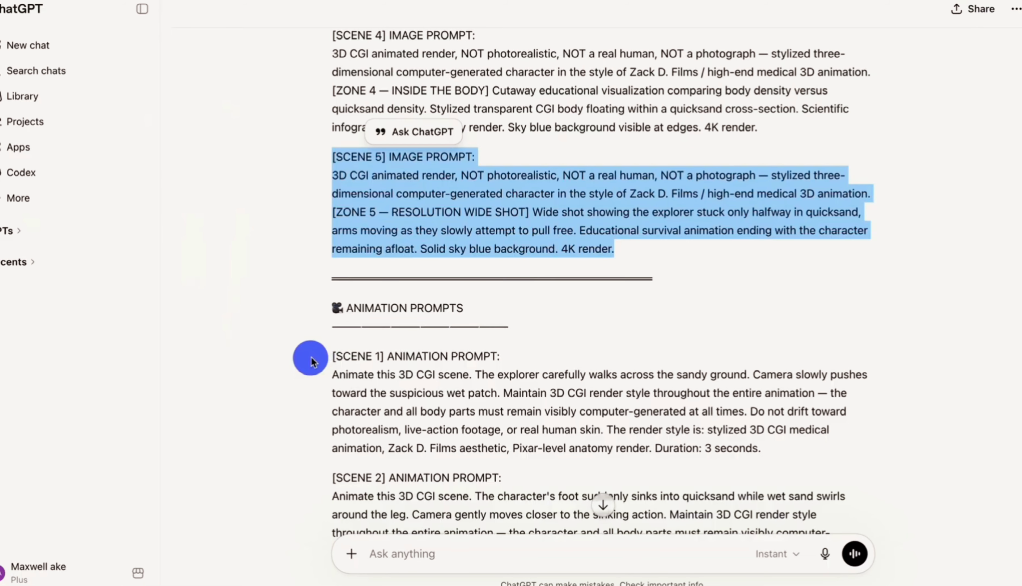
{"action": "left_click_drag", "start_coordinate": [326, 358], "coordinate": [598, 466]}
{"action": "key", "text": "super+c"}
{"action": "right_click", "coordinate": [578, 428]}
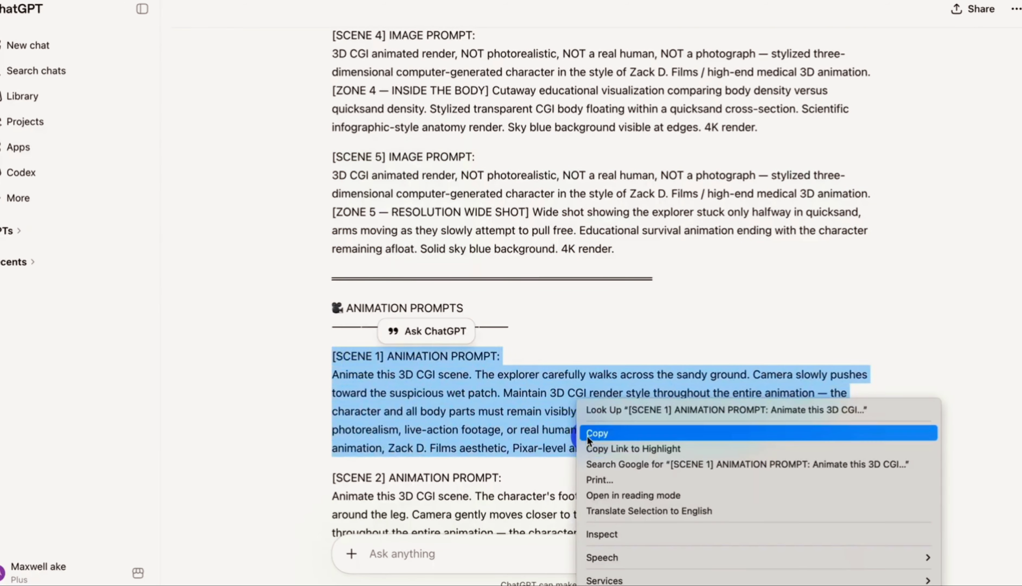
{"action": "left_click", "coordinate": [587, 435]}
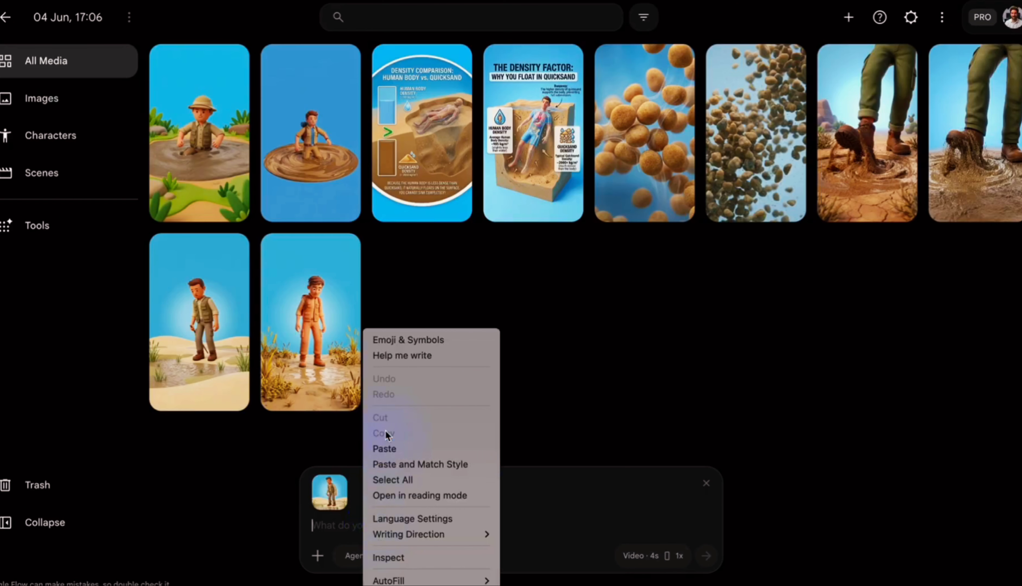
{"action": "left_click", "coordinate": [384, 448]}
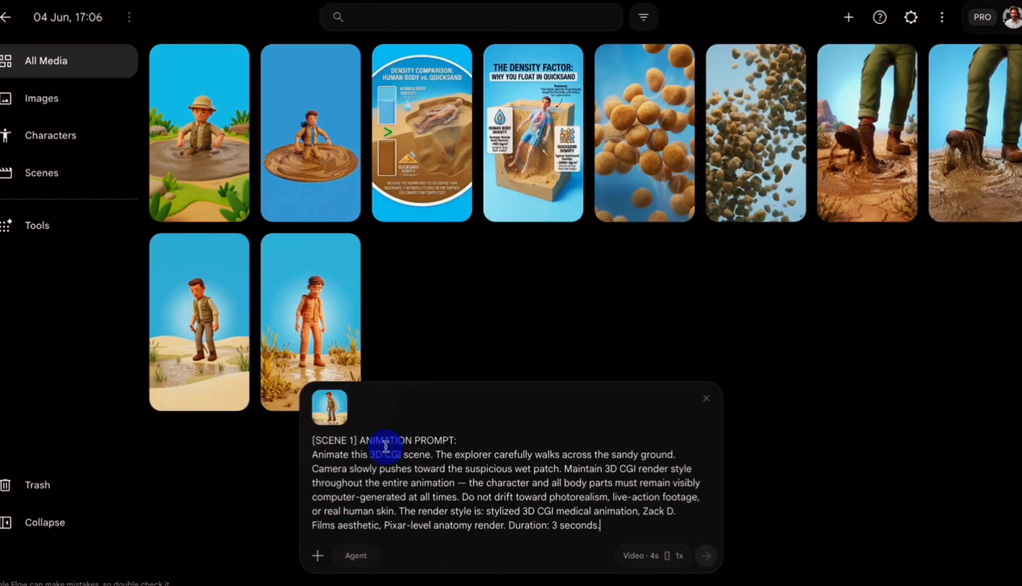
{"action": "left_click", "coordinate": [706, 554]}
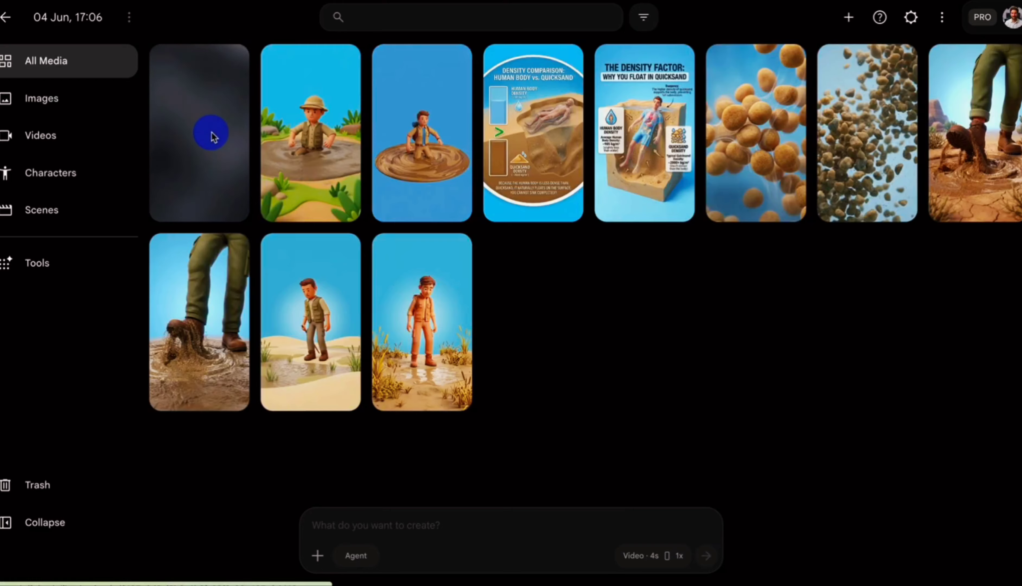
{"action": "left_click", "coordinate": [195, 143]}
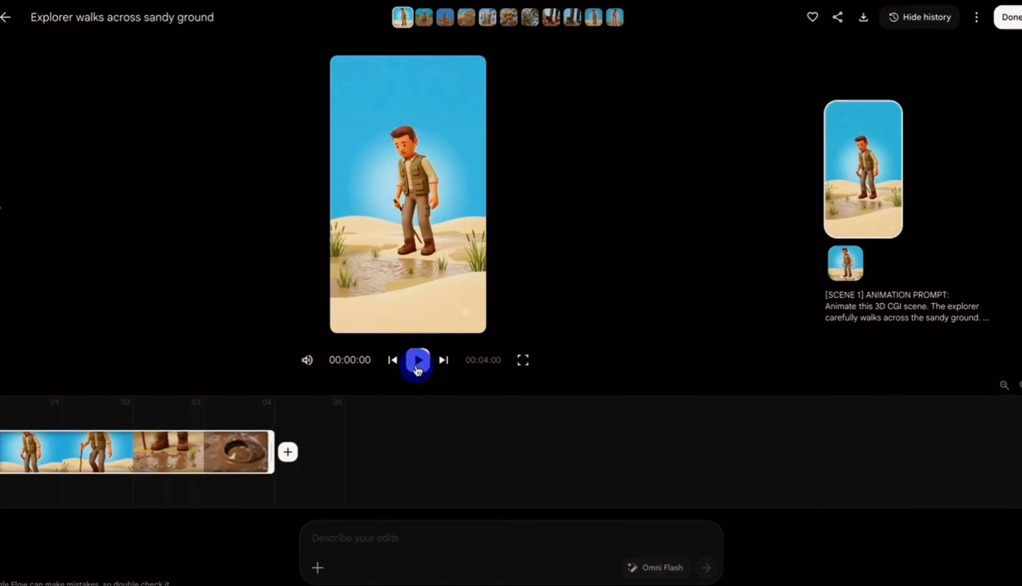
{"action": "left_click", "coordinate": [417, 360]}
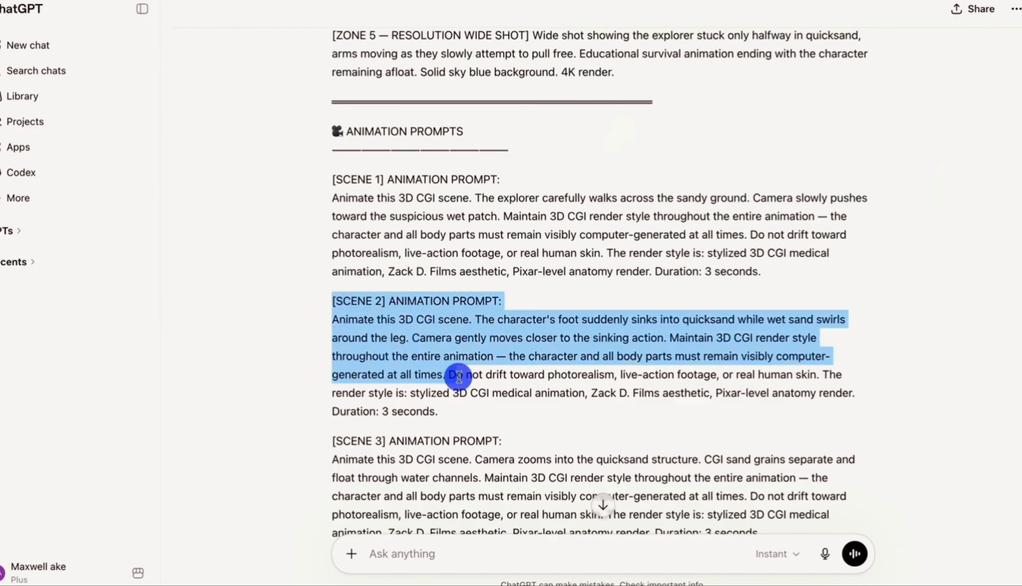
Step: Copy ChatGPT's Scene 2 animation prompt, generate a Google Flow video with the boot-in-quicksand image that shows cracked ground, and play it
{"action": "left_click_drag", "start_coordinate": [456, 374], "coordinate": [469, 416]}
{"action": "right_click", "coordinate": [428, 354]}
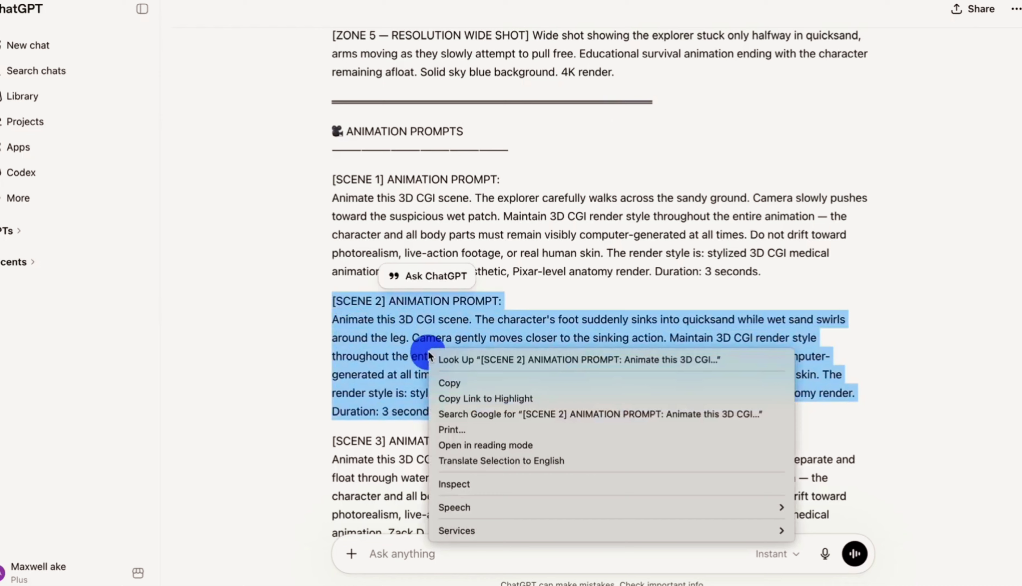
{"action": "left_click", "coordinate": [438, 382]}
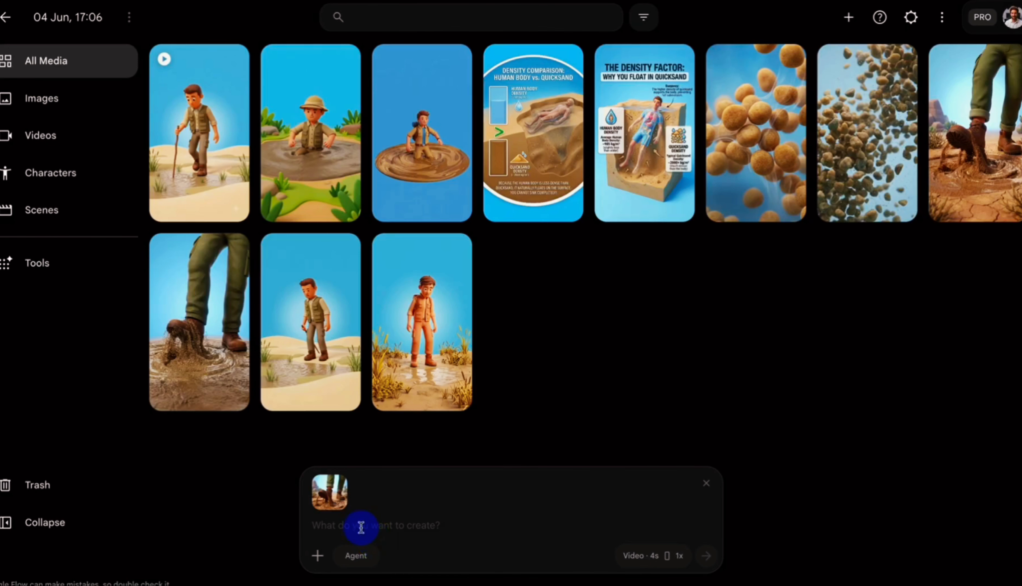
{"action": "right_click", "coordinate": [361, 530]}
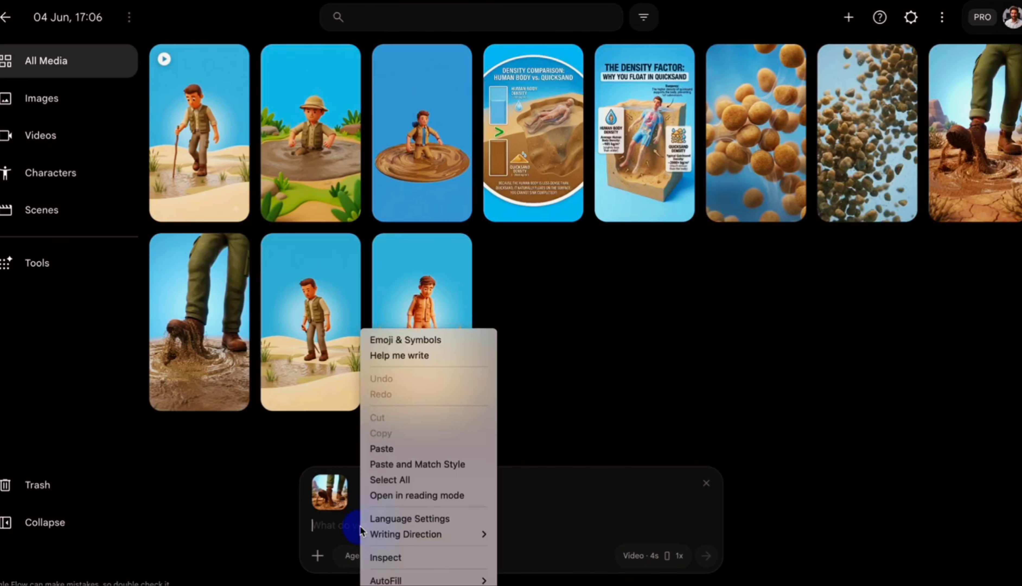
{"action": "left_click", "coordinate": [383, 448]}
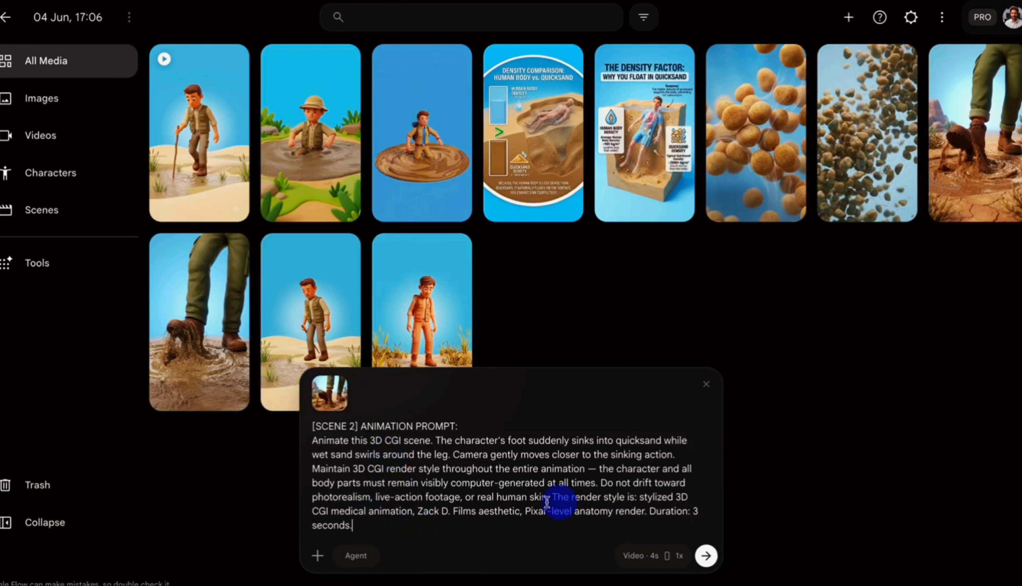
{"action": "left_click", "coordinate": [708, 557]}
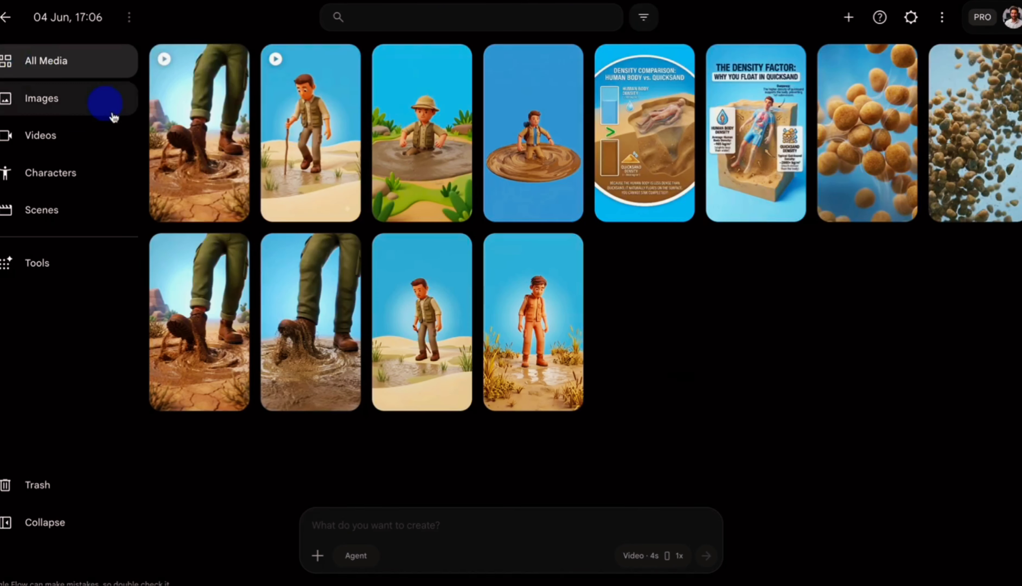
{"action": "left_click", "coordinate": [169, 150]}
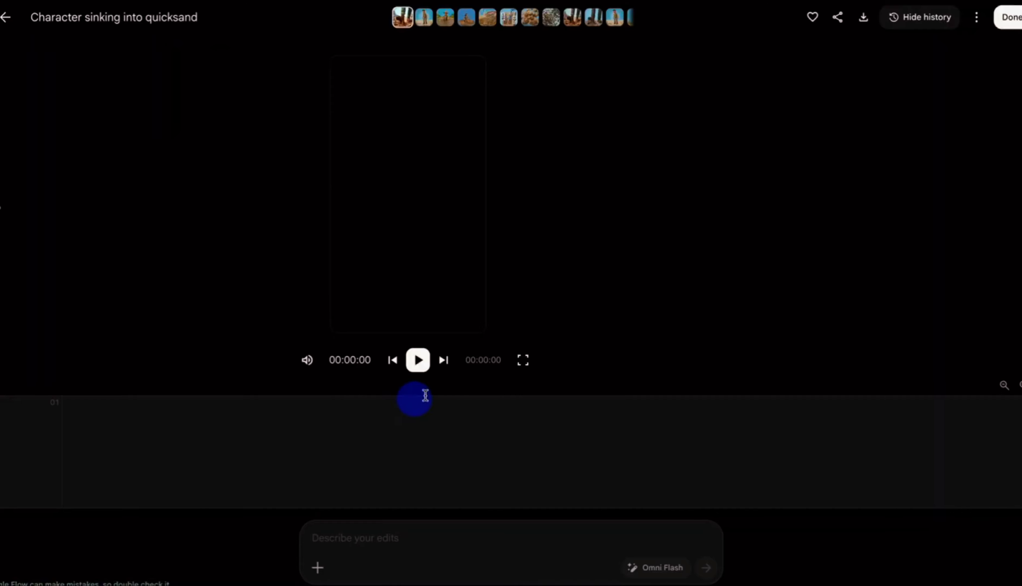
{"action": "left_click", "coordinate": [417, 360]}
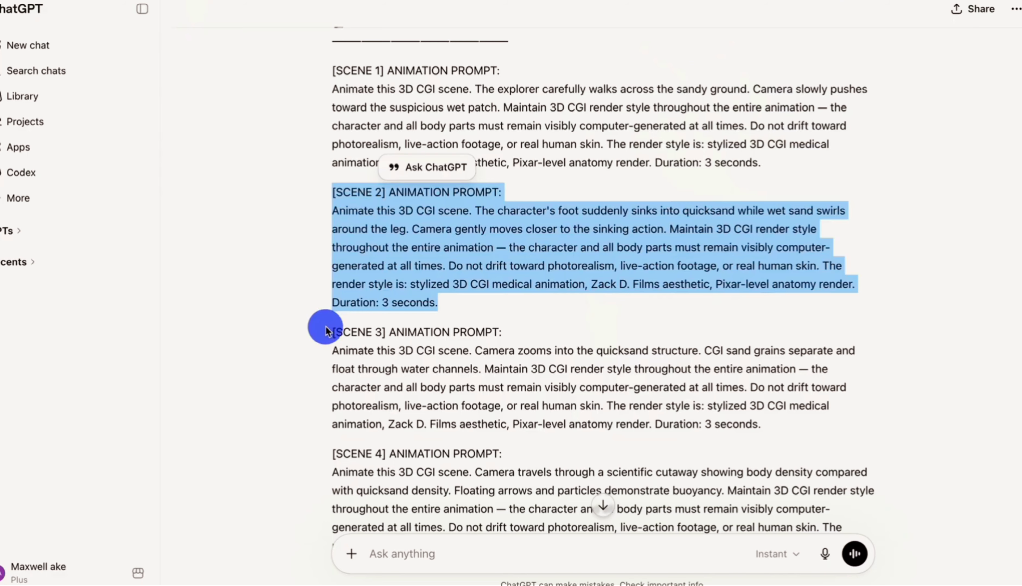
Step: Copy ChatGPT's Scene 3 animation prompt and generate a Google Flow video with the close-up image of round brown quicksand particles
{"action": "left_click_drag", "start_coordinate": [326, 330], "coordinate": [775, 438]}
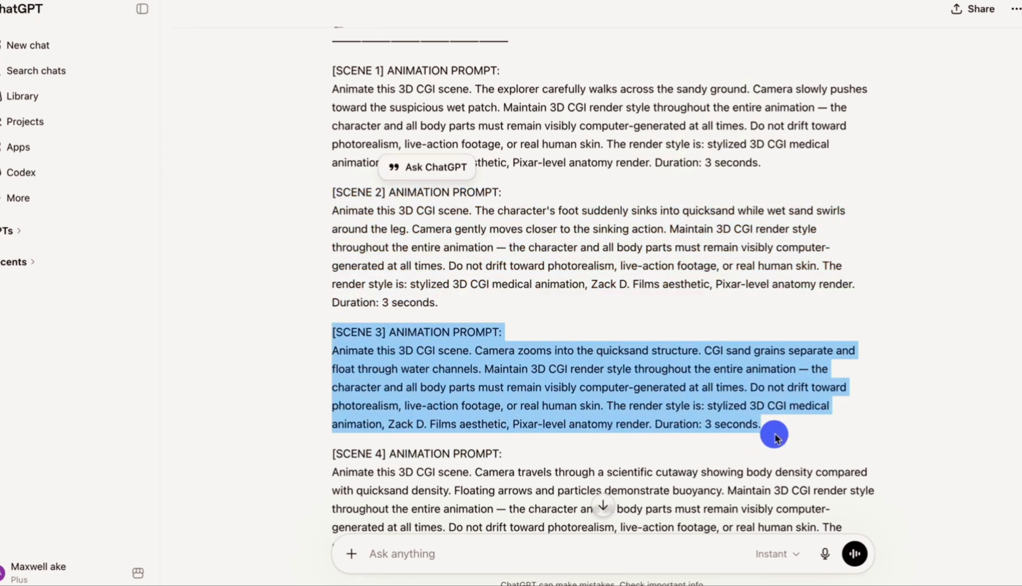
{"action": "right_click", "coordinate": [661, 359]}
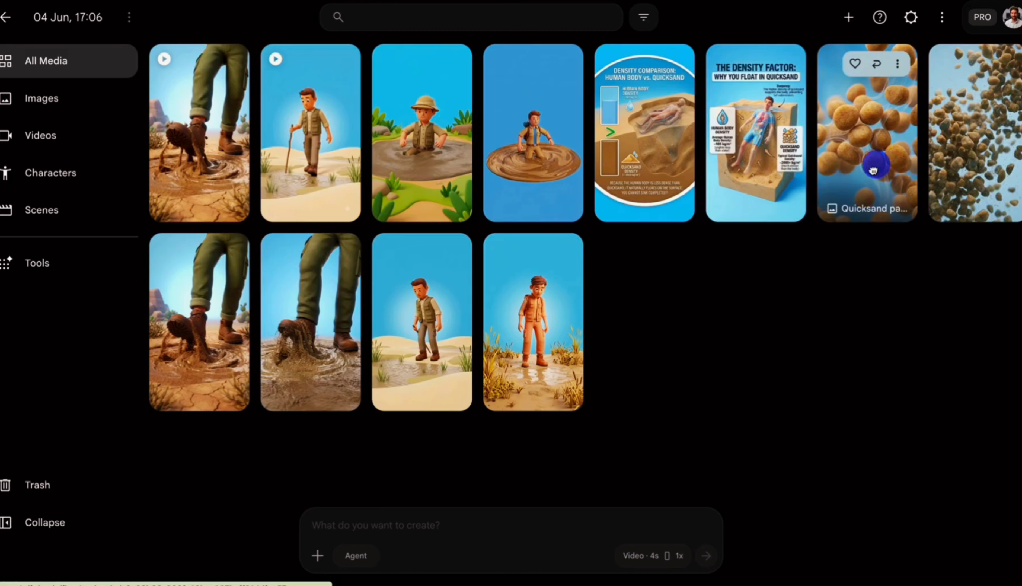
{"action": "left_click_drag", "start_coordinate": [873, 171], "coordinate": [428, 568]}
{"action": "right_click", "coordinate": [365, 537]}
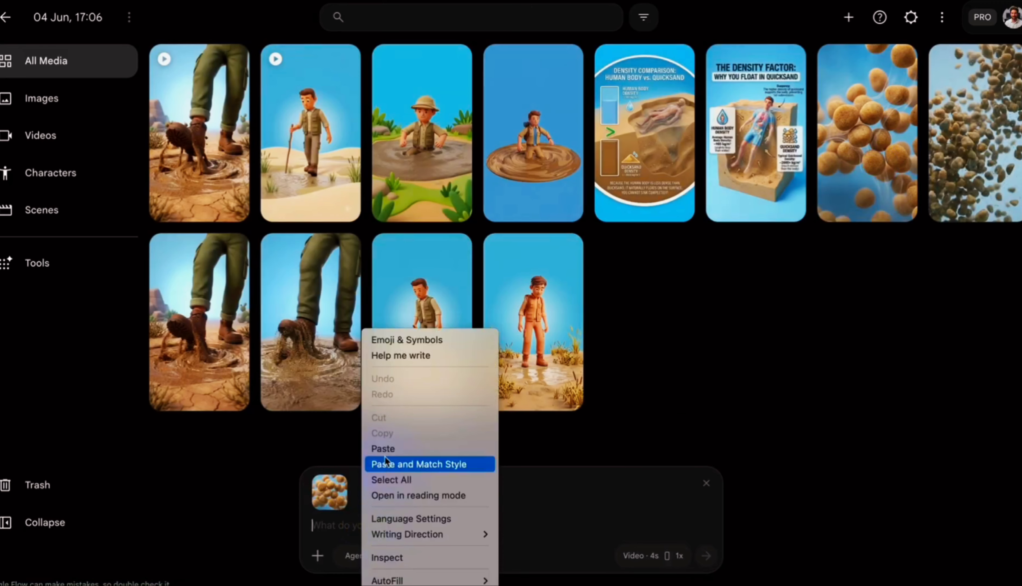
{"action": "left_click", "coordinate": [388, 446]}
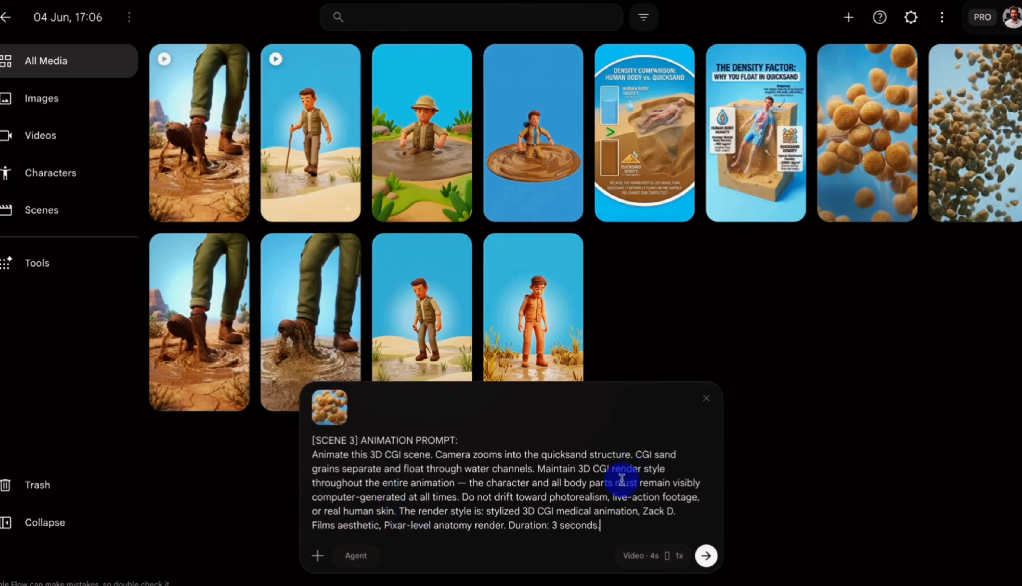
{"action": "left_click", "coordinate": [706, 557]}
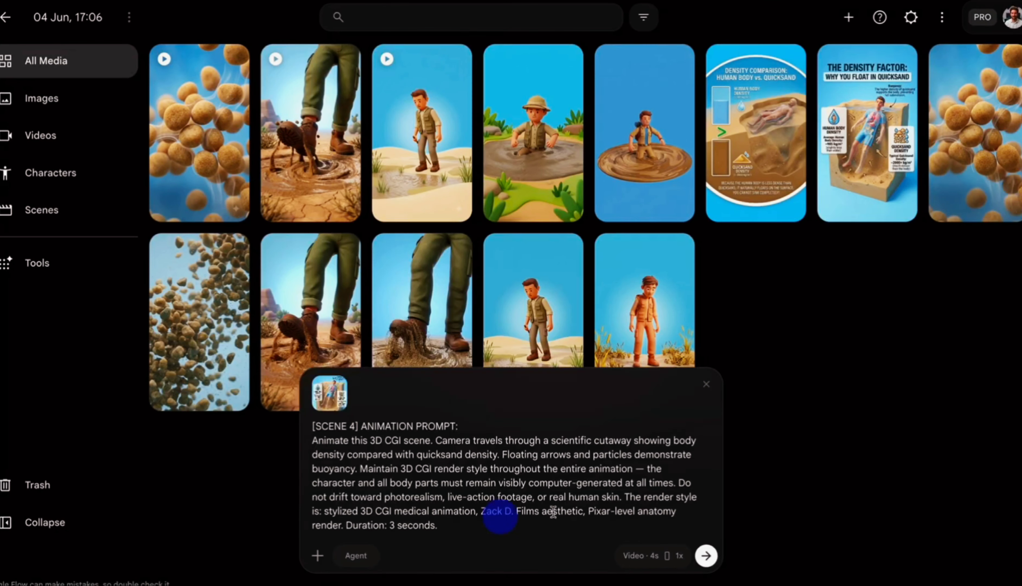
Step: Generate the Scene 4 video from the Density Factor image and the Scene 5 video from the explorer-in-quicksand image with green surroundings, using their animation prompts
{"action": "key", "text": "Return"}
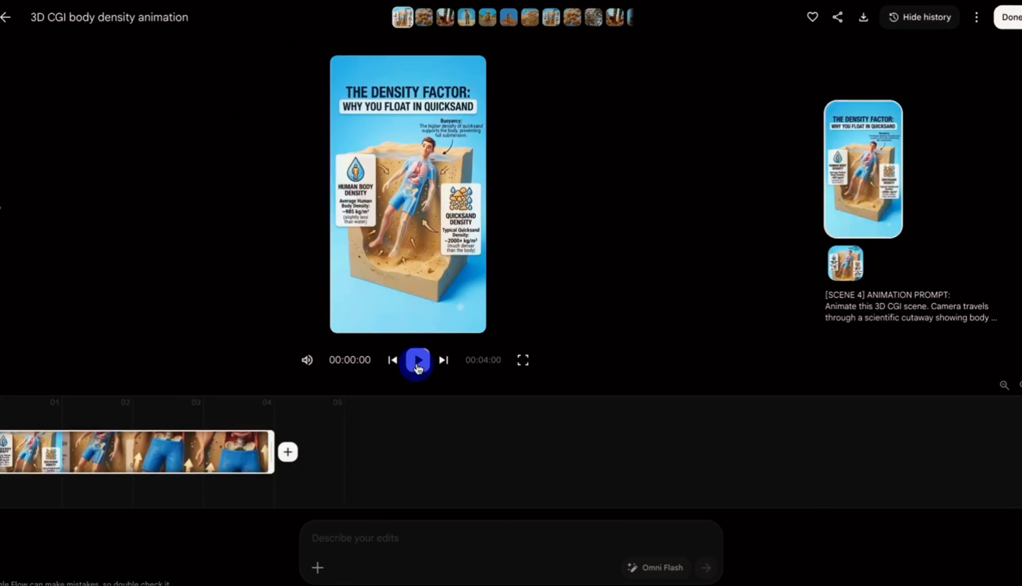
{"action": "right_click", "coordinate": [746, 370]}
{"action": "left_click", "coordinate": [405, 379]}
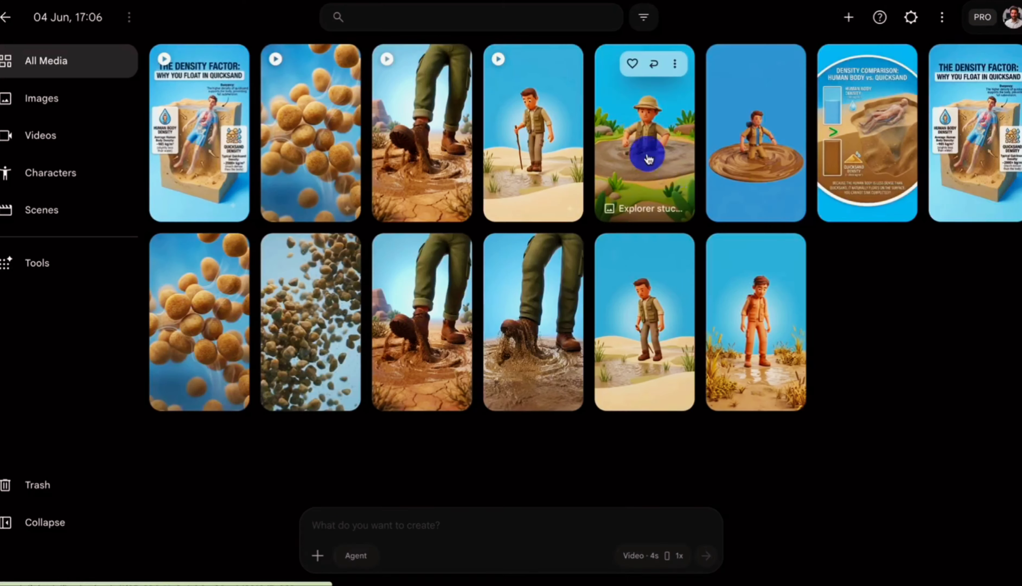
{"action": "type", "text": "[SCENE 5] ANIMATION PROMPT: Animate this 3D CGI scene. Camera pulls back to reveal the explorer floating halfway above the quicksand while struggling to move. Smooth cinematic pull-back. Maintain 3D CGI render style throughout the entire animation — the character and all body parts must remain visibly computer-generated at all times. Do not drift toward photorealism, live-action footage, or real human skin. The render style is: stylized 3D CGI medical animation, Zack D. Films aesthetic, Pixar-level anatomy render. Duration: 3 seconds."}
{"action": "left_click", "coordinate": [702, 554]}
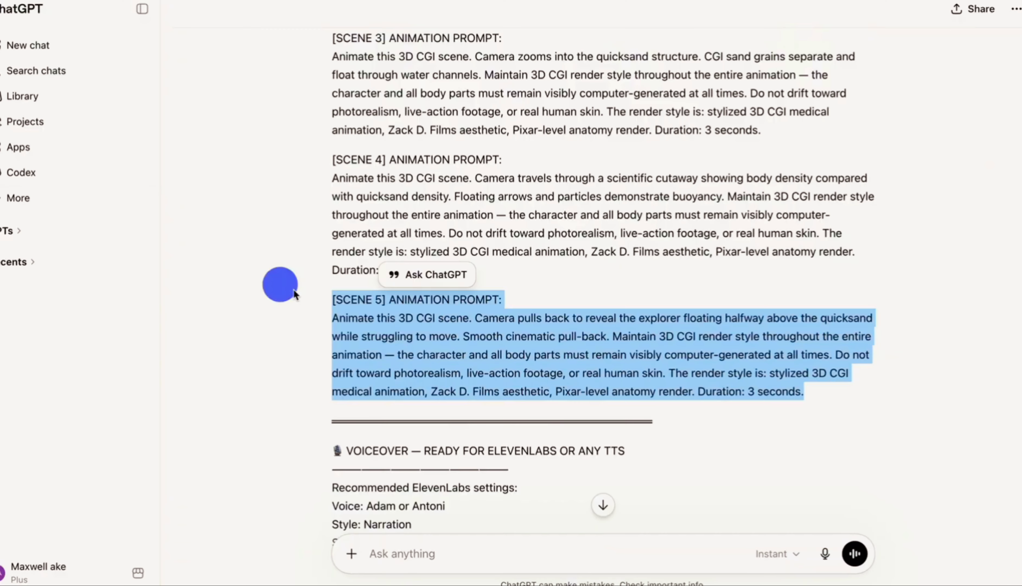
Step: Copy the voiceover script starting "Quicksand isn't like the movies" from ChatGPT's response
{"action": "scroll", "coordinate": [446, 308], "scroll_direction": "down", "scroll_amount": 5}
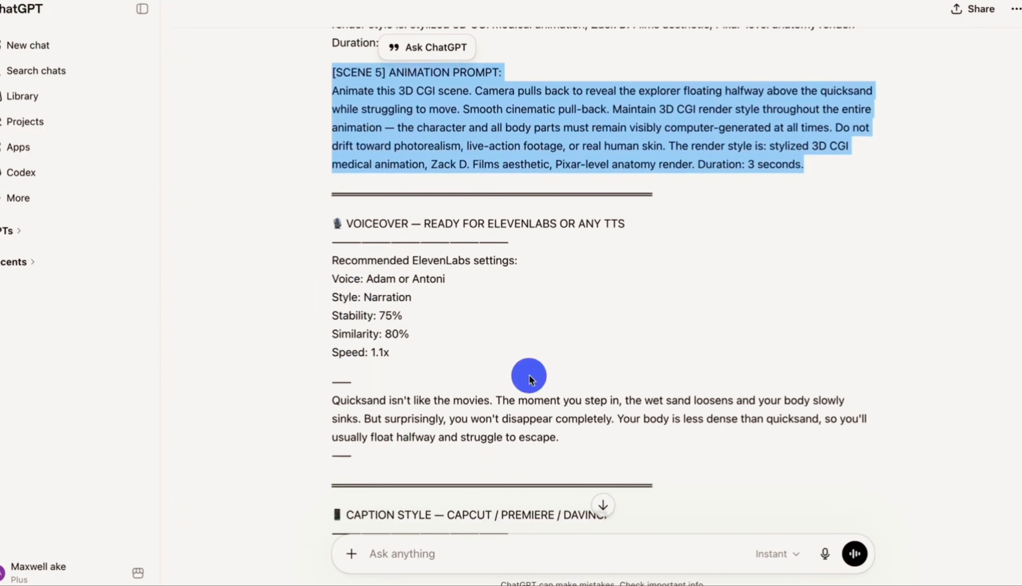
{"action": "scroll", "coordinate": [530, 379], "scroll_direction": "down", "scroll_amount": 1}
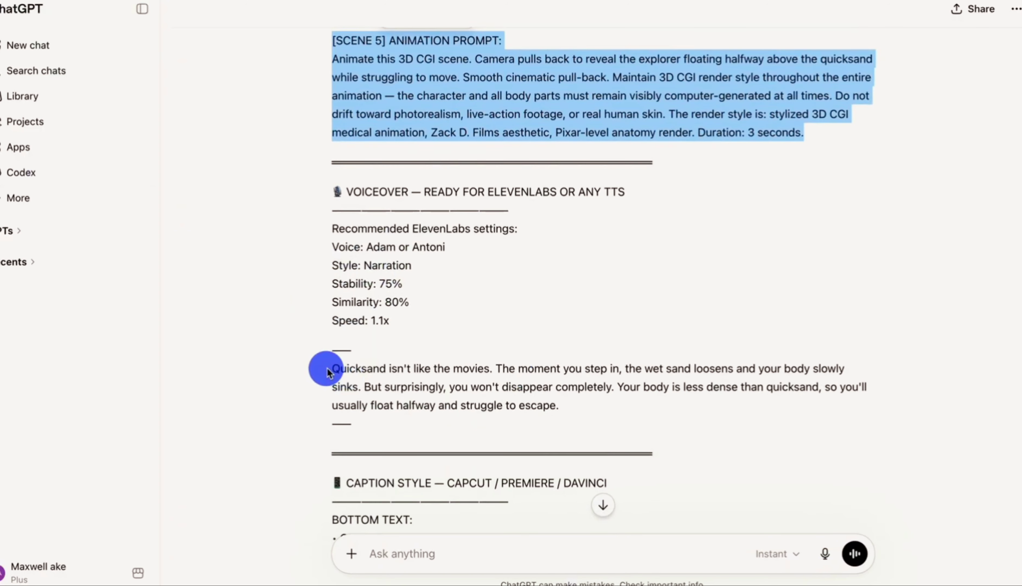
{"action": "left_click_drag", "start_coordinate": [328, 370], "coordinate": [568, 416]}
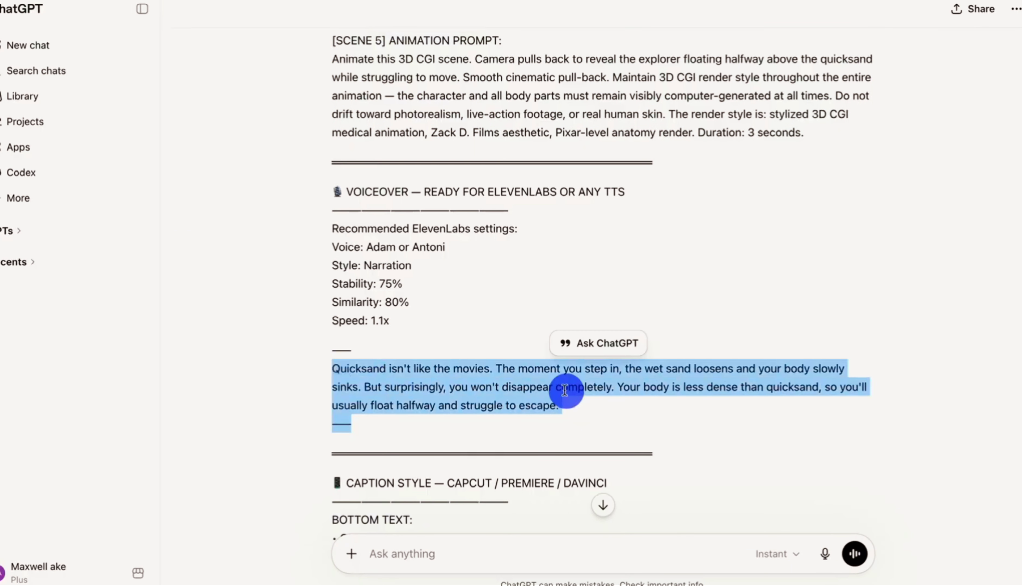
{"action": "right_click", "coordinate": [490, 372]}
{"action": "left_click", "coordinate": [517, 397]}
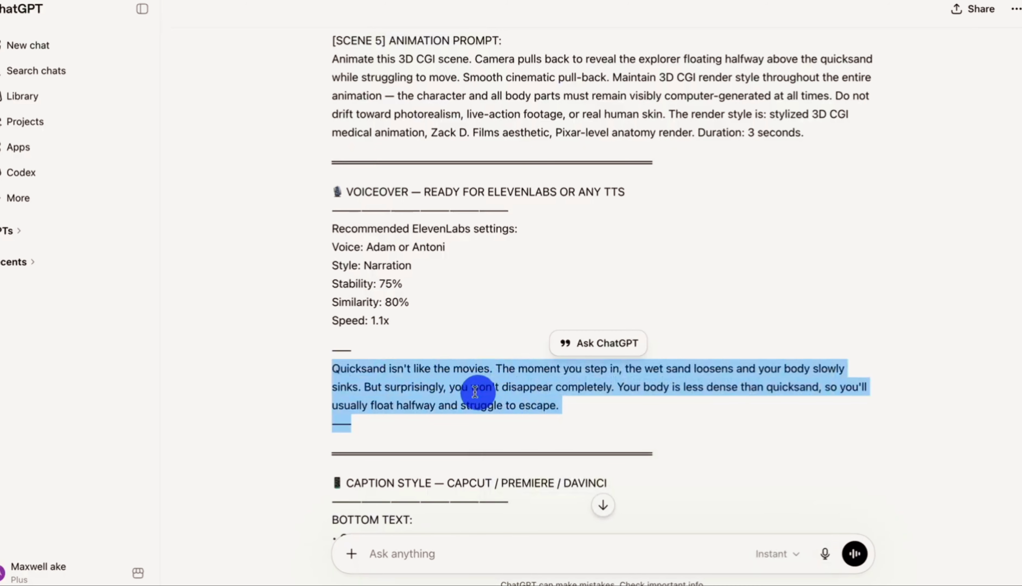
{"action": "left_click", "coordinate": [595, 420]}
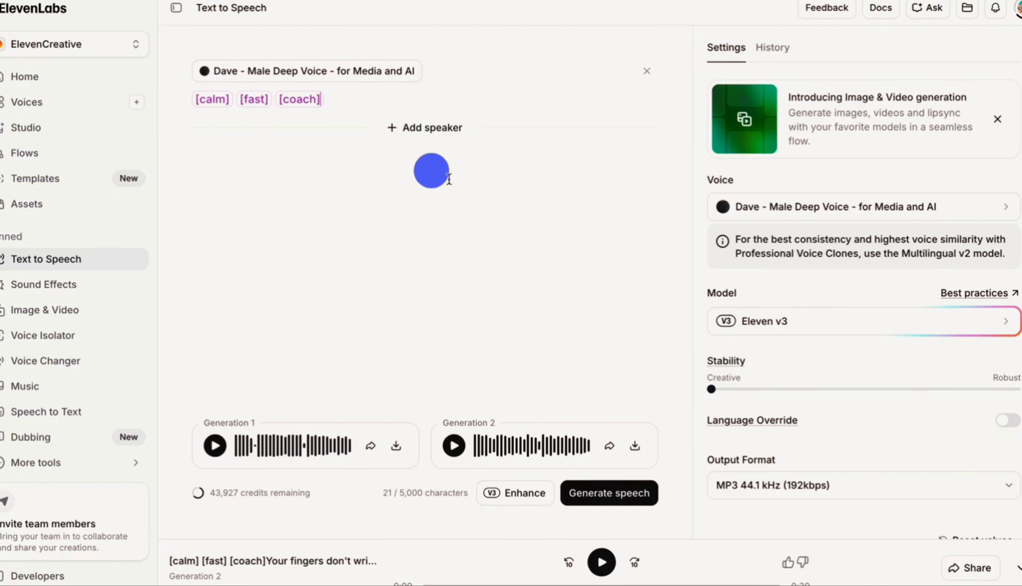
Step: In ElevenLabs Text to Speech, paste the script after the [calm] [fast] [coach] tags, generate the speech, and download Generation 1
{"action": "left_click", "coordinate": [341, 93]}
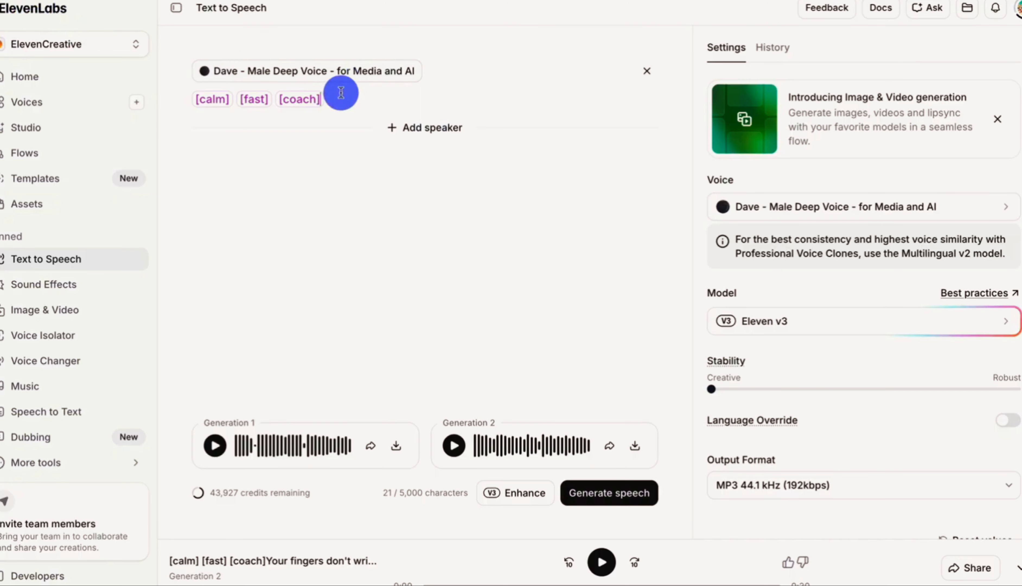
{"action": "right_click", "coordinate": [337, 101]}
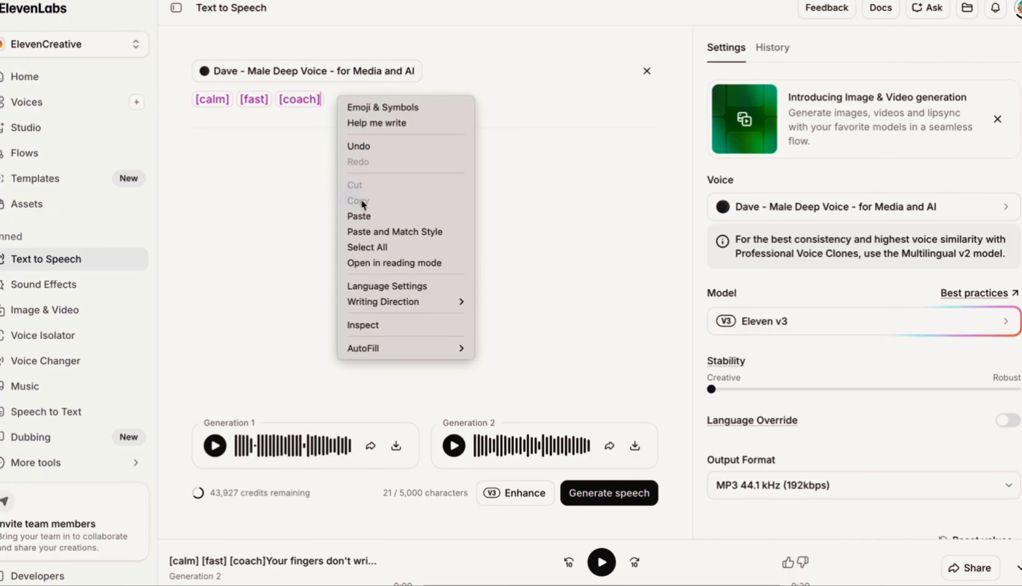
{"action": "left_click", "coordinate": [361, 216]}
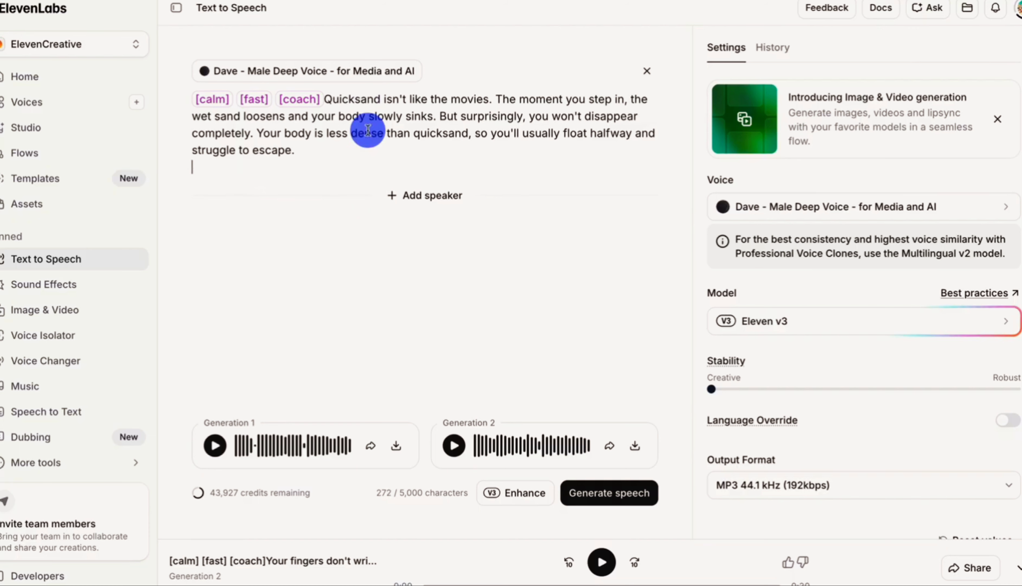
{"action": "left_click", "coordinate": [584, 491]}
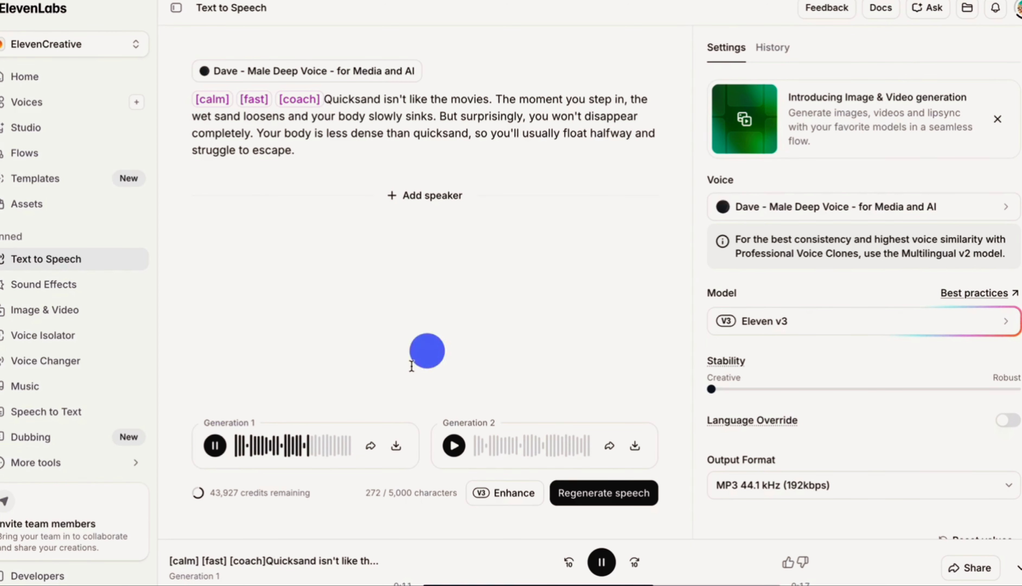
{"action": "left_click", "coordinate": [218, 446]}
{"action": "left_click", "coordinate": [396, 445]}
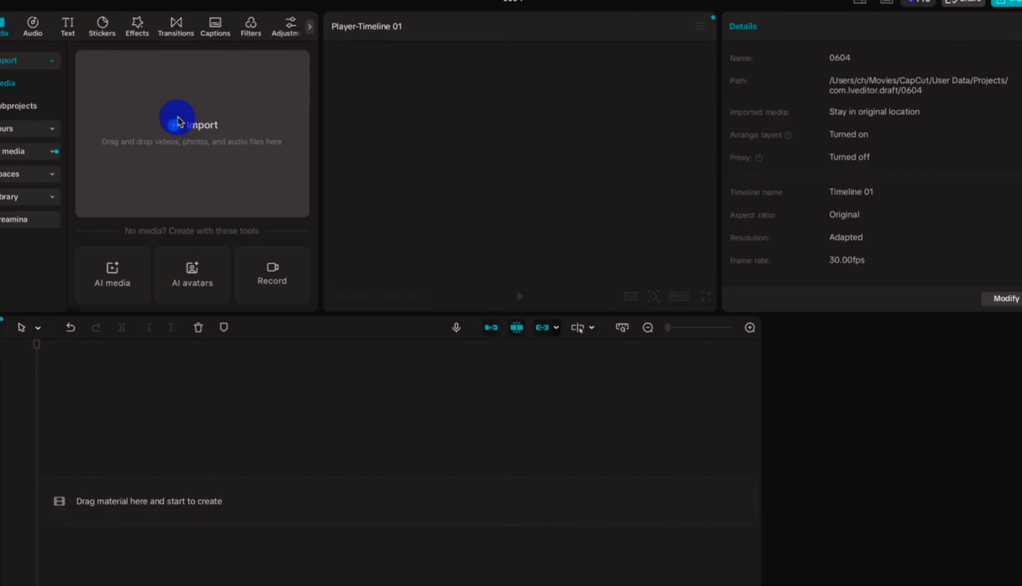
Step: Switch to CapCut and import the five generated quicksand MP4 clips into the project
{"action": "left_click", "coordinate": [174, 126]}
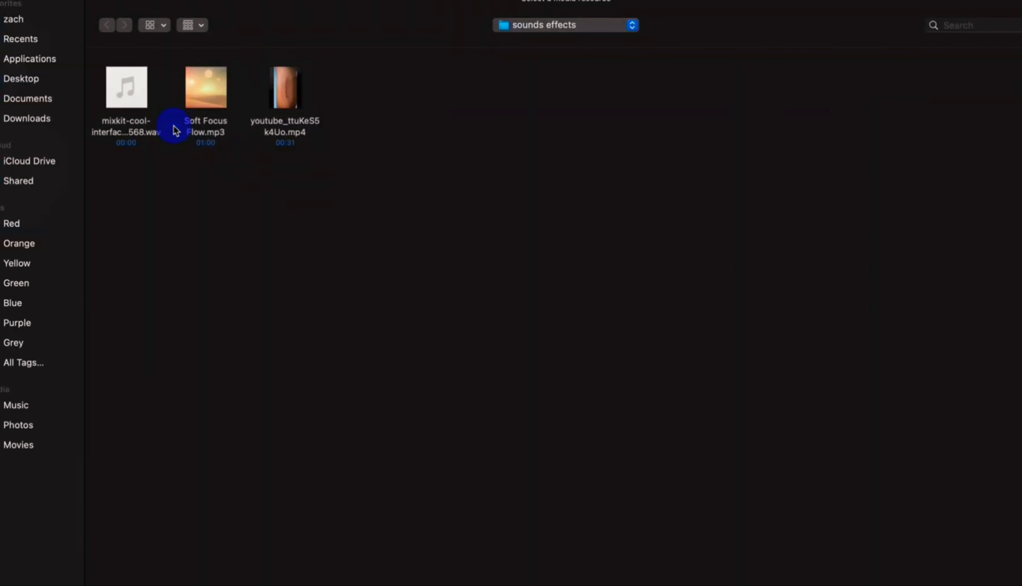
{"action": "left_click", "coordinate": [38, 25]}
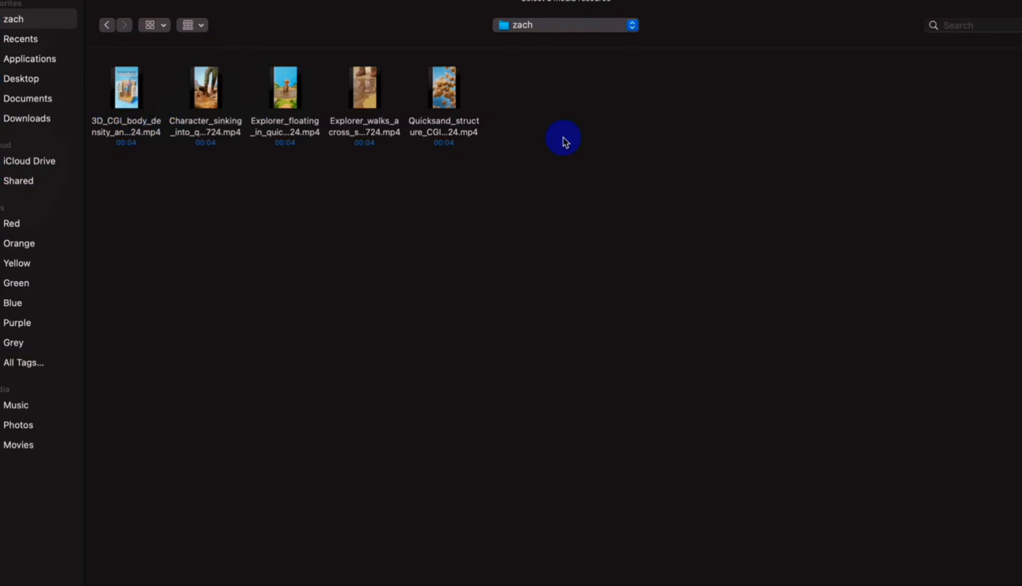
{"action": "left_click_drag", "start_coordinate": [564, 142], "coordinate": [155, 109]}
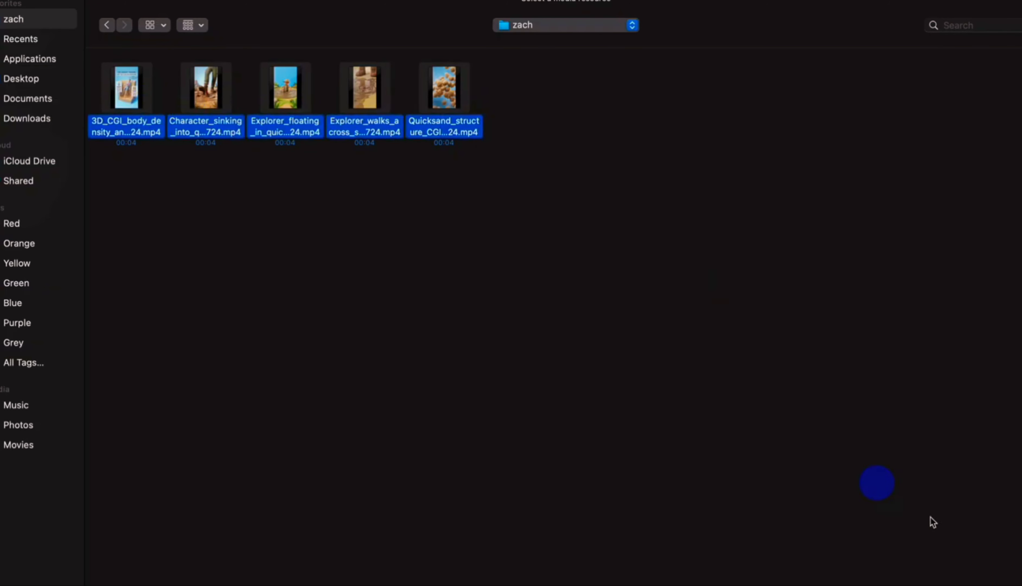
{"action": "key", "text": "Return"}
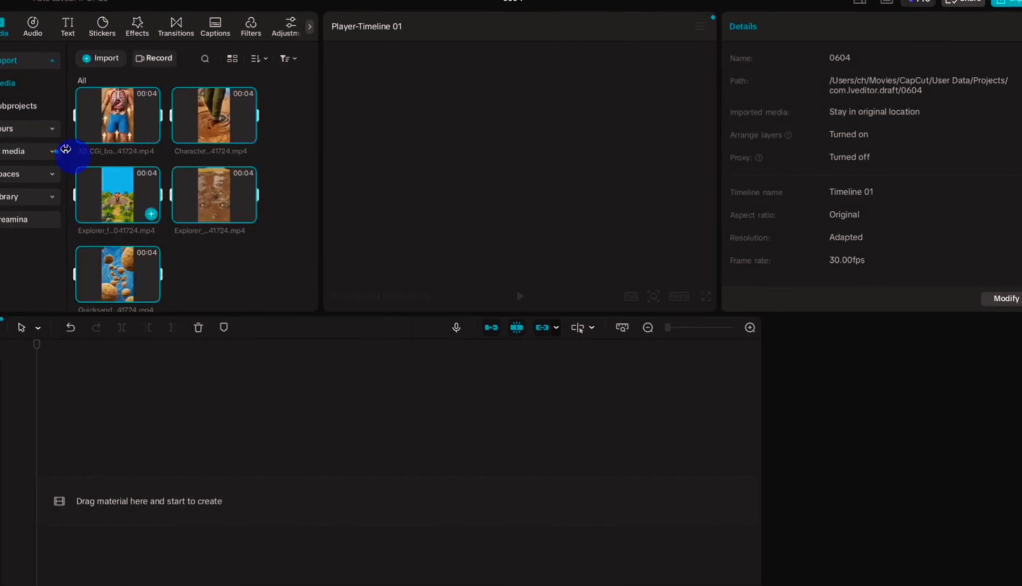
Step: Arrange the clips on the timeline as explorer walking, character sinking, quicksand structure, body density and explorer floating, and play the sequence
{"action": "left_click_drag", "start_coordinate": [66, 149], "coordinate": [195, 511]}
{"action": "left_click", "coordinate": [247, 134]}
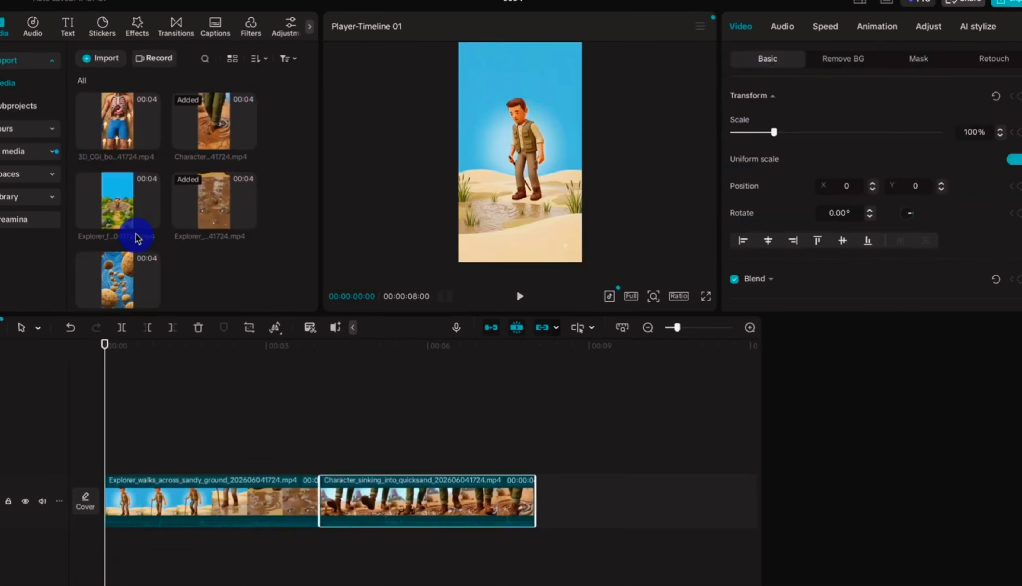
{"action": "left_click_drag", "start_coordinate": [120, 276], "coordinate": [560, 503]}
{"action": "left_click_drag", "start_coordinate": [118, 120], "coordinate": [608, 504]}
{"action": "left_click_drag", "start_coordinate": [117, 200], "coordinate": [649, 499]}
{"action": "left_click_drag", "start_coordinate": [682, 327], "coordinate": [676, 327]}
{"action": "left_click", "coordinate": [63, 446]}
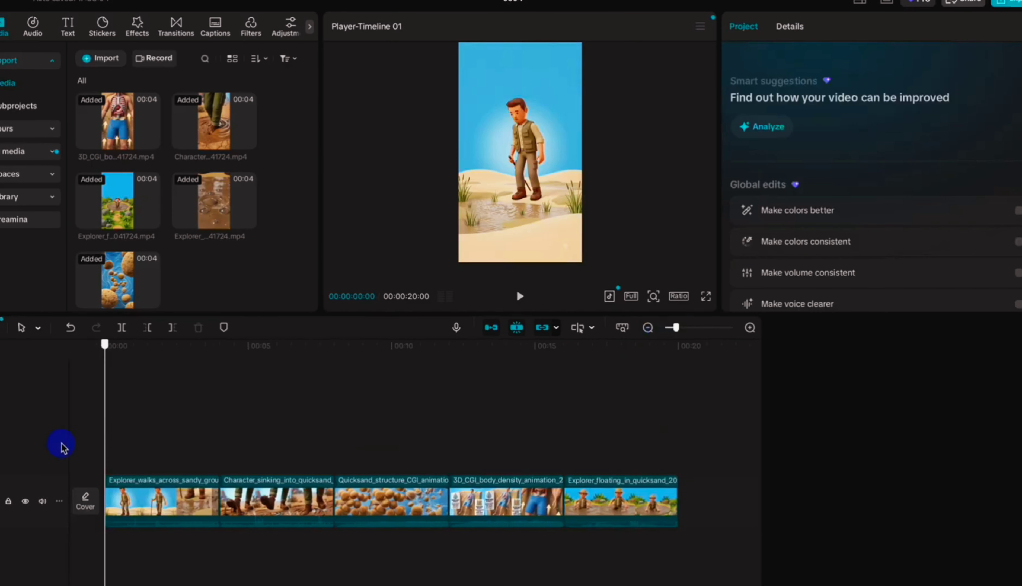
{"action": "left_click", "coordinate": [519, 296]}
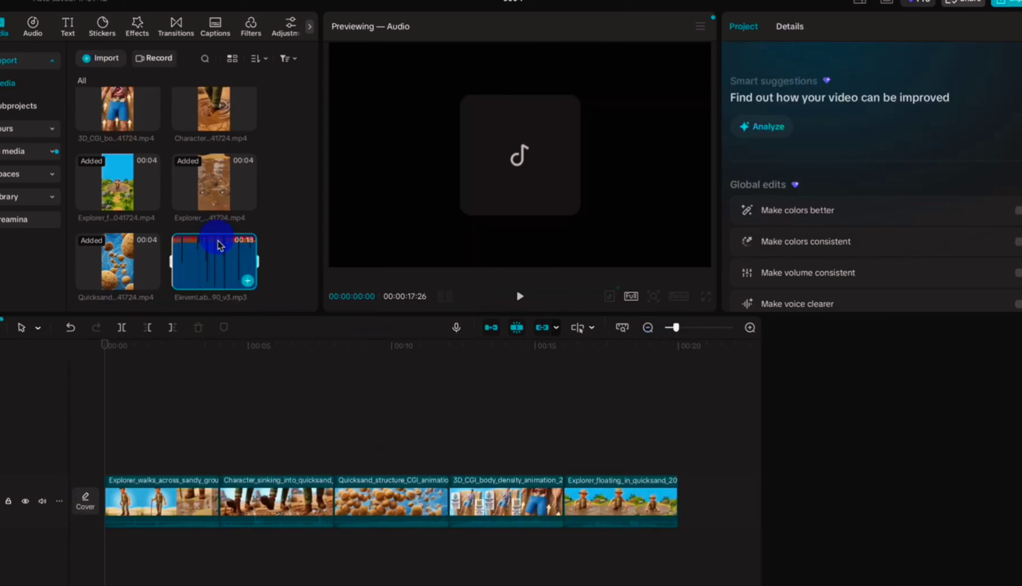
Step: Add the ElevenLabs voiceover below the video clips, align it with the timeline start, and scrub through the sequence
{"action": "left_click_drag", "start_coordinate": [215, 263], "coordinate": [112, 553]}
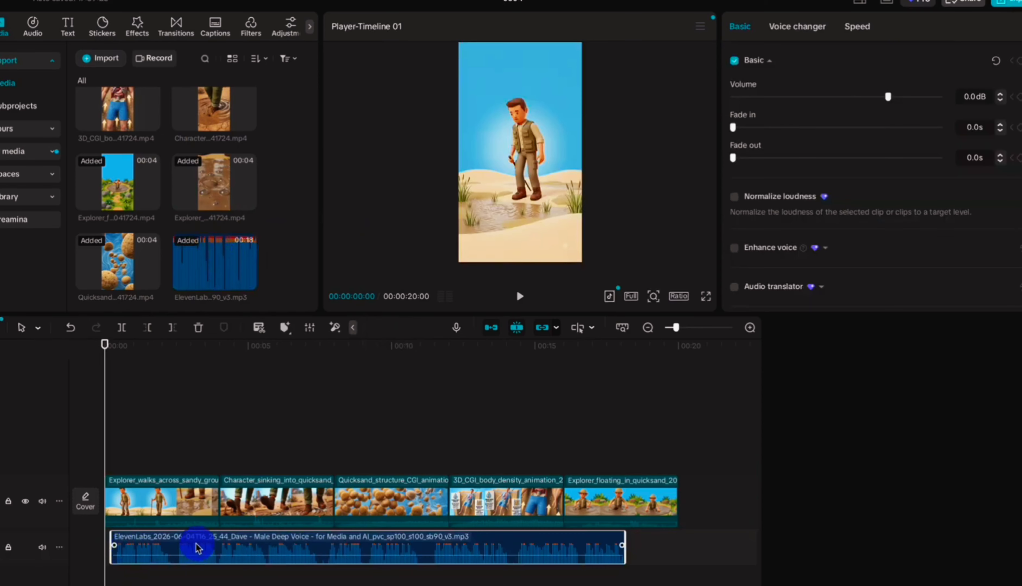
{"action": "left_click_drag", "start_coordinate": [197, 547], "coordinate": [149, 547]}
{"action": "left_click_drag", "start_coordinate": [142, 449], "coordinate": [542, 450]}
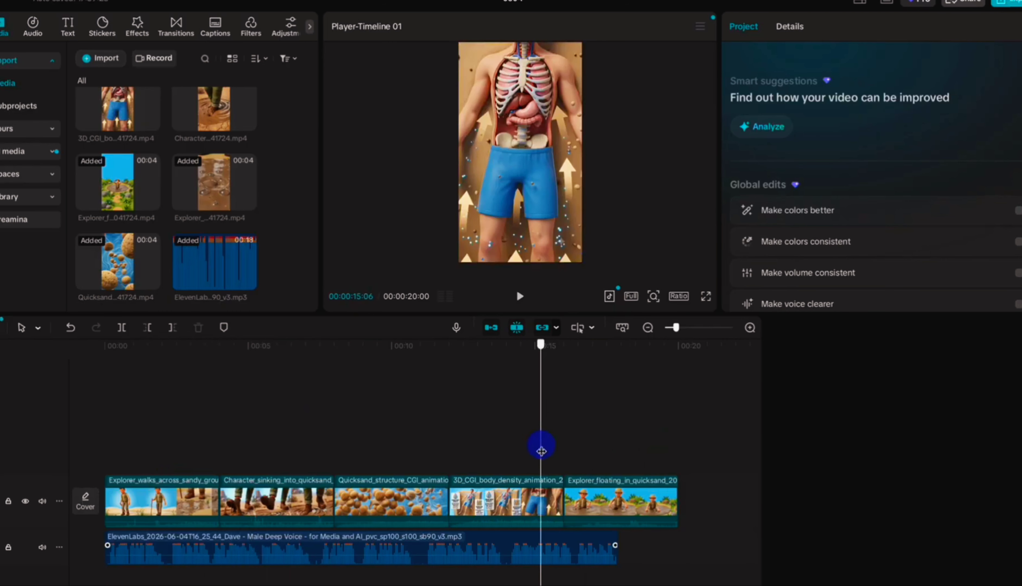
{"action": "left_click_drag", "start_coordinate": [541, 450], "coordinate": [386, 448]}
Step: Set the first clip's speed to 1.3x and the second and third clips' to 1.1x, and try 1.11x on the body density clip
{"action": "left_click", "coordinate": [163, 501]}
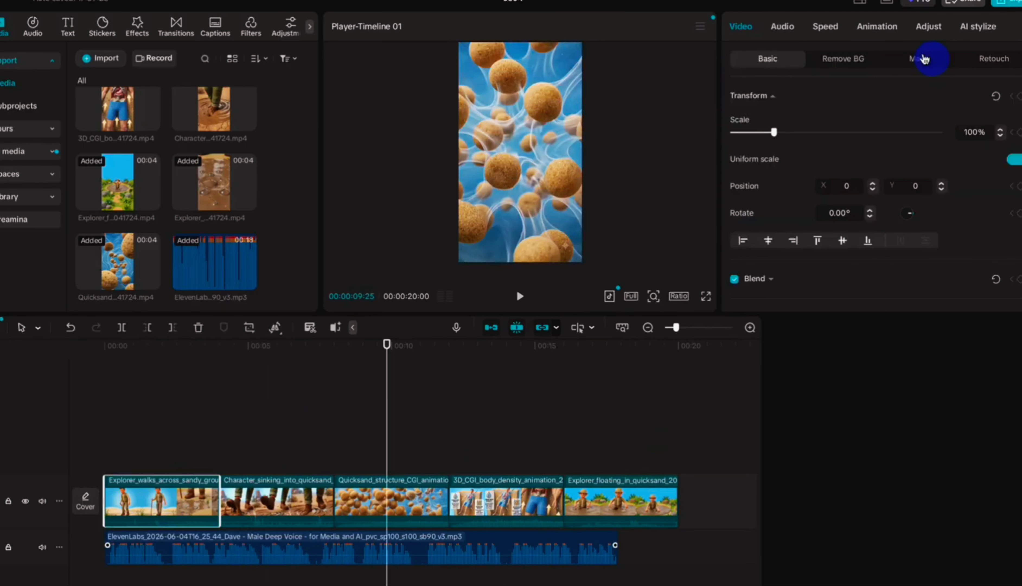
{"action": "left_click", "coordinate": [825, 27]}
{"action": "mouse_move", "coordinate": [777, 116]}
{"action": "left_mouse_down"}
{"action": "mouse_move", "coordinate": [791, 116]}
{"action": "mouse_move", "coordinate": [780, 115]}
{"action": "left_mouse_up"}
{"action": "left_click", "coordinate": [337, 497]}
{"action": "left_click", "coordinate": [446, 501]}
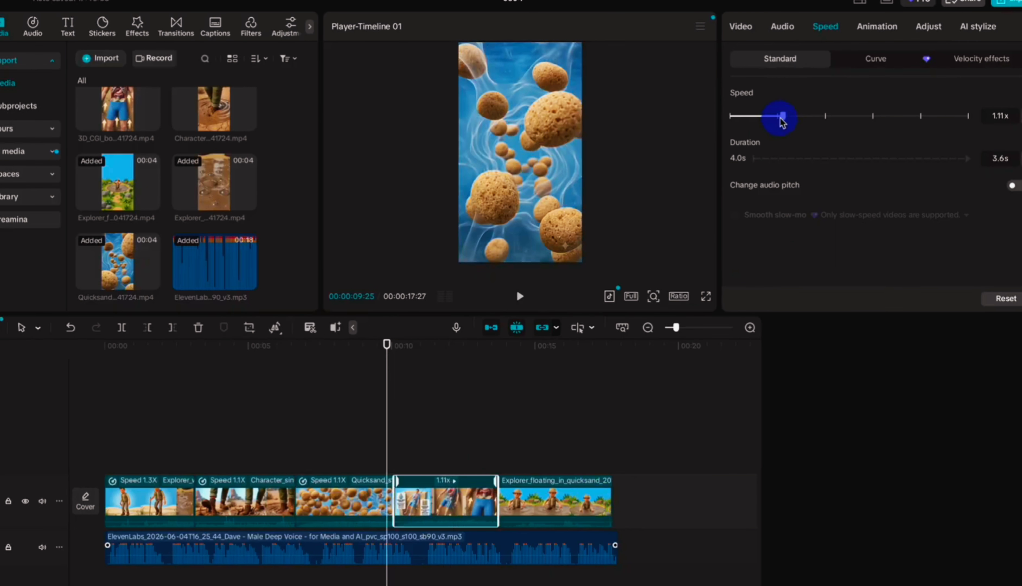
Step: Play the retimed sequence with its voiceover from the beginning, stop it, and return the playhead near the start
{"action": "left_click", "coordinate": [314, 341]}
{"action": "key", "text": "Home"}
{"action": "left_click", "coordinate": [520, 297]}
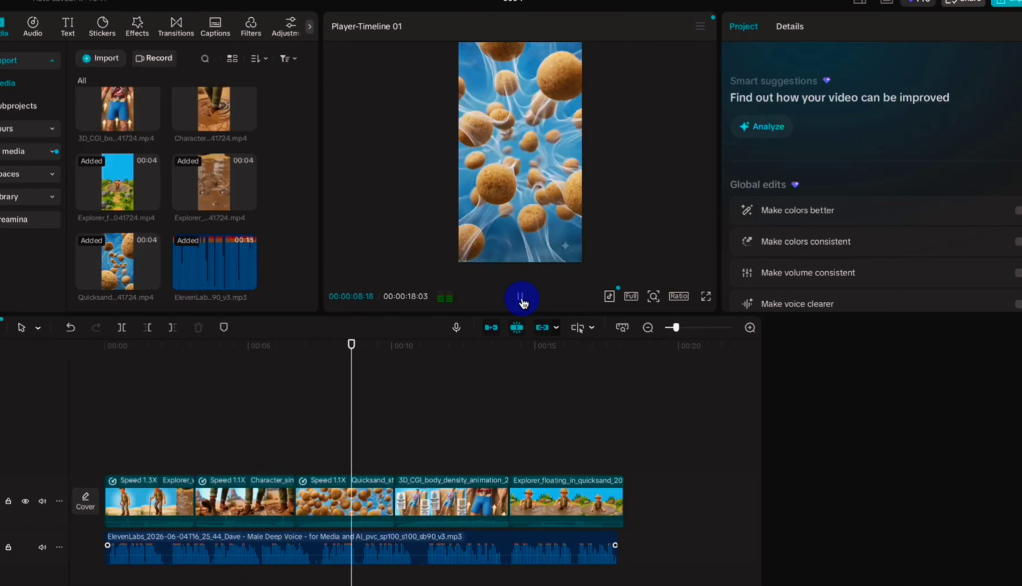
{"action": "left_click", "coordinate": [522, 298]}
{"action": "left_click", "coordinate": [168, 469]}
{"action": "left_click_drag", "start_coordinate": [167, 469], "coordinate": [111, 470]}
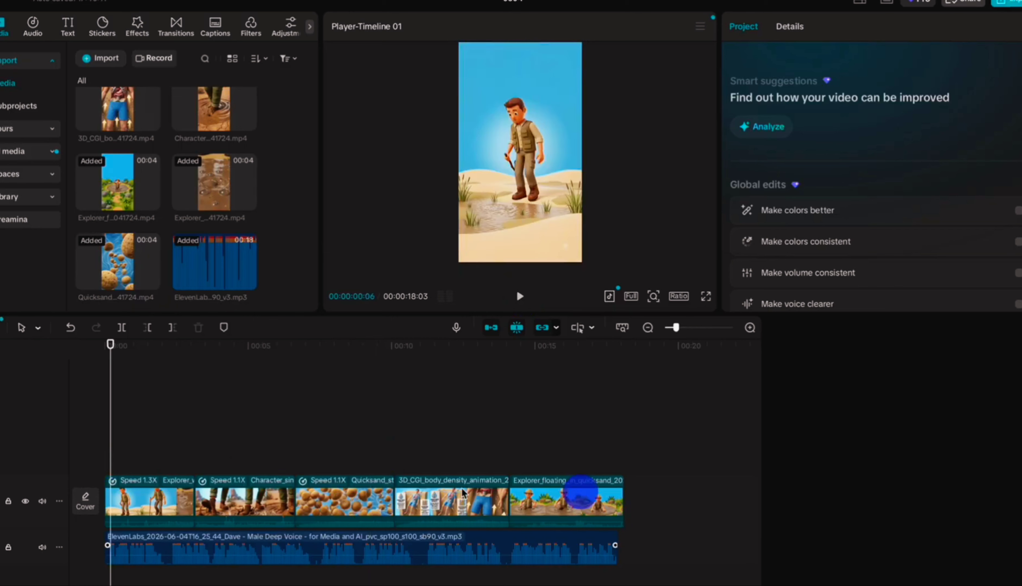
Step: Generate auto captions with English as the spoken language and play the opening of the captioned video
{"action": "left_click", "coordinate": [72, 27]}
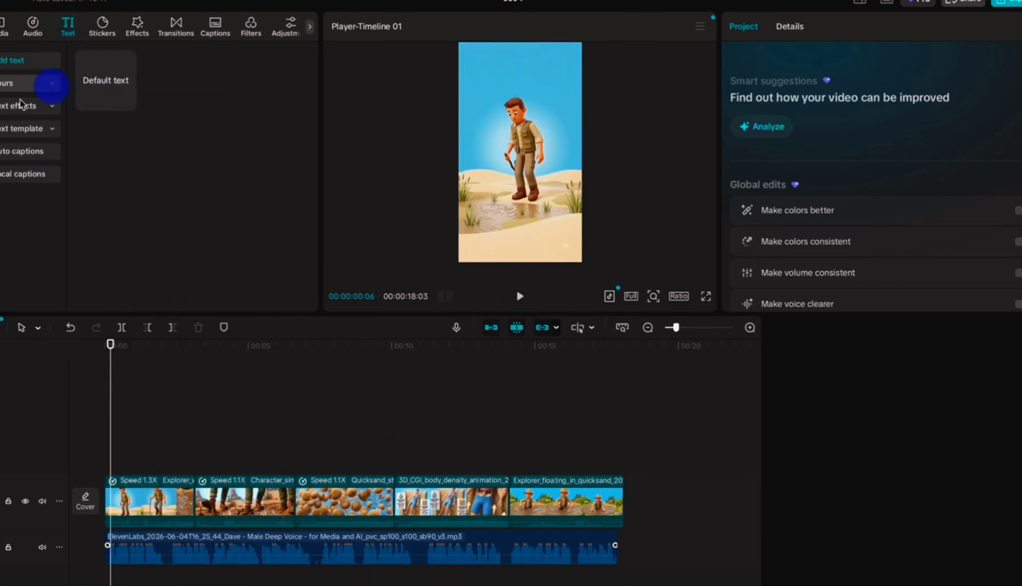
{"action": "left_click", "coordinate": [14, 158]}
{"action": "left_click", "coordinate": [275, 301]}
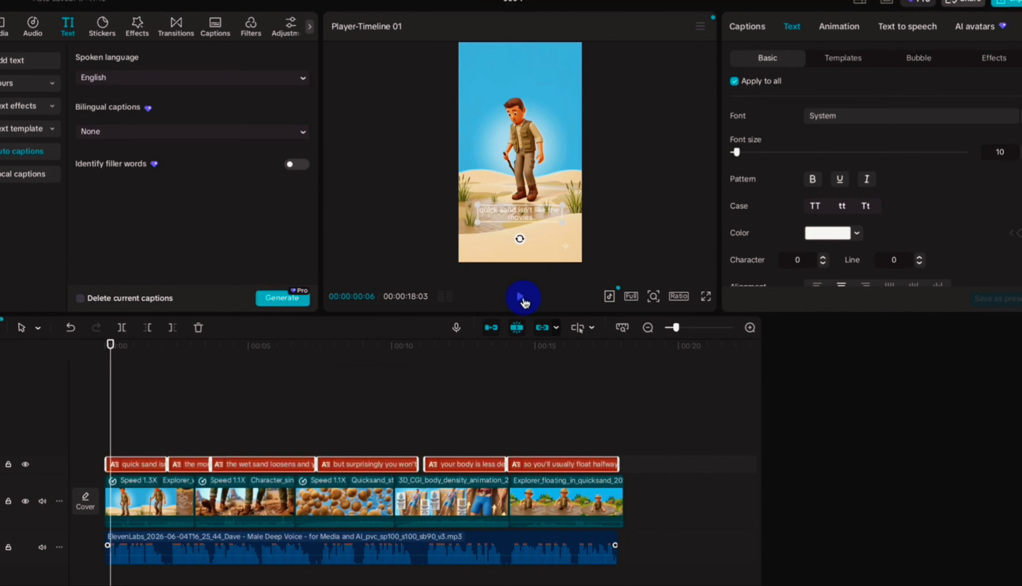
{"action": "left_click", "coordinate": [523, 300]}
Step: Apply the favorite QUICK text template to all captions and export the finished video
{"action": "left_click", "coordinate": [843, 59]}
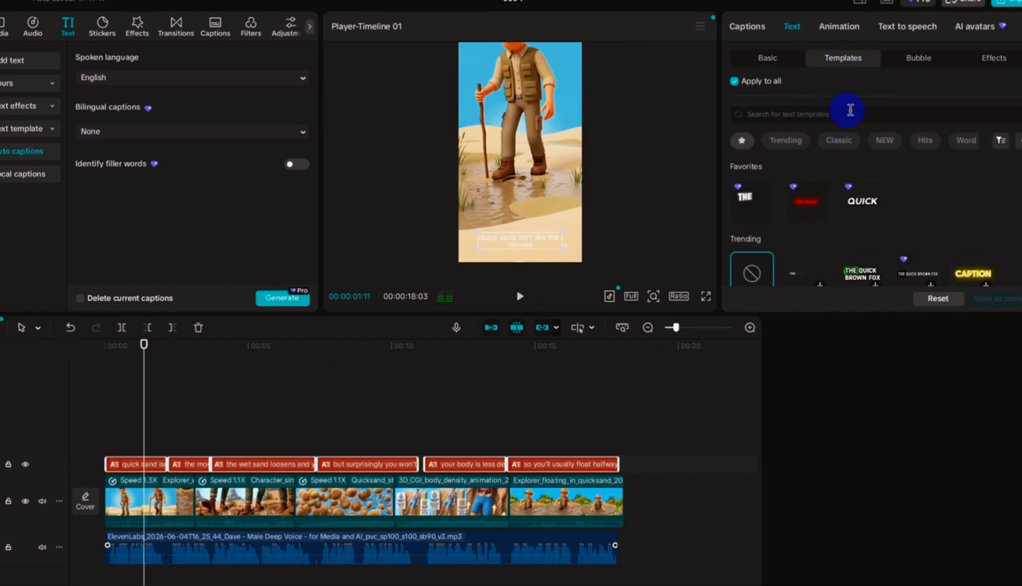
{"action": "left_click", "coordinate": [859, 211]}
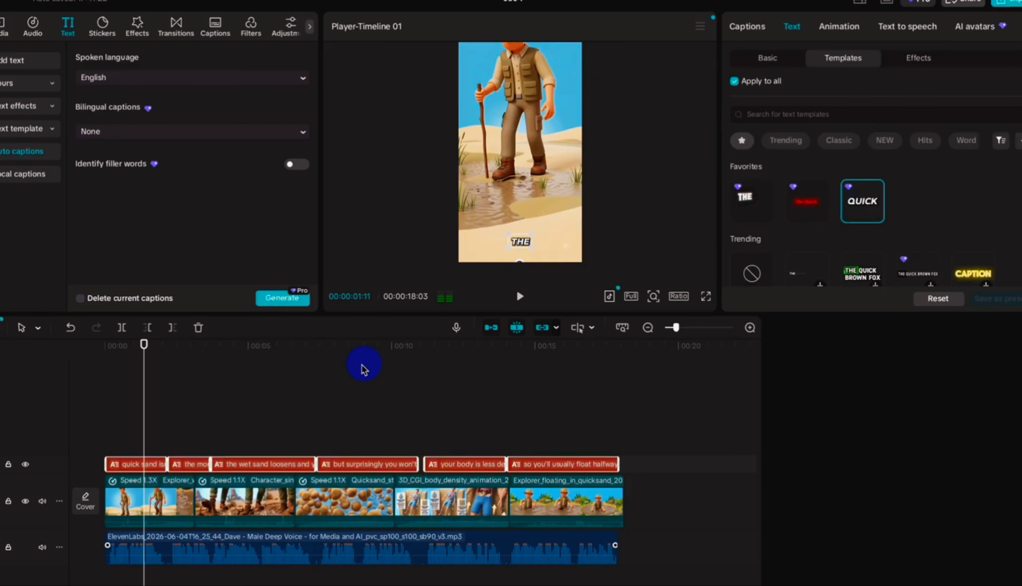
{"action": "left_click_drag", "start_coordinate": [362, 368], "coordinate": [55, 412]}
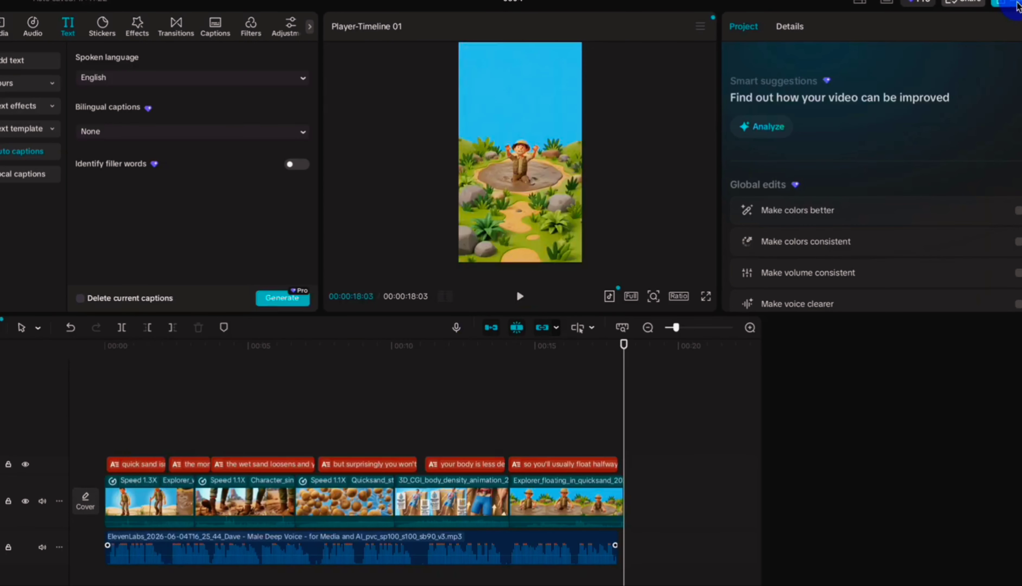
{"action": "left_click", "coordinate": [729, 527]}
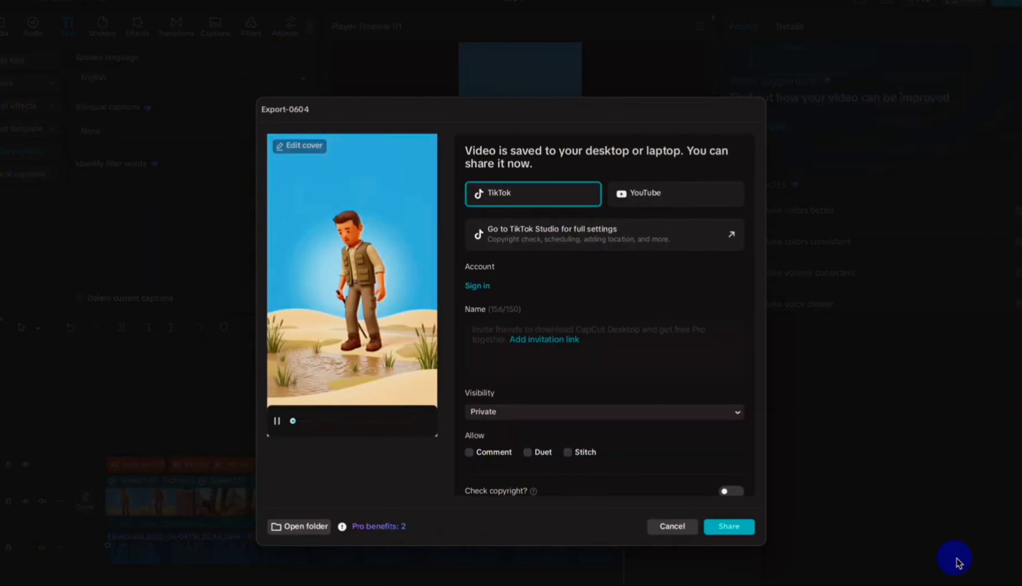